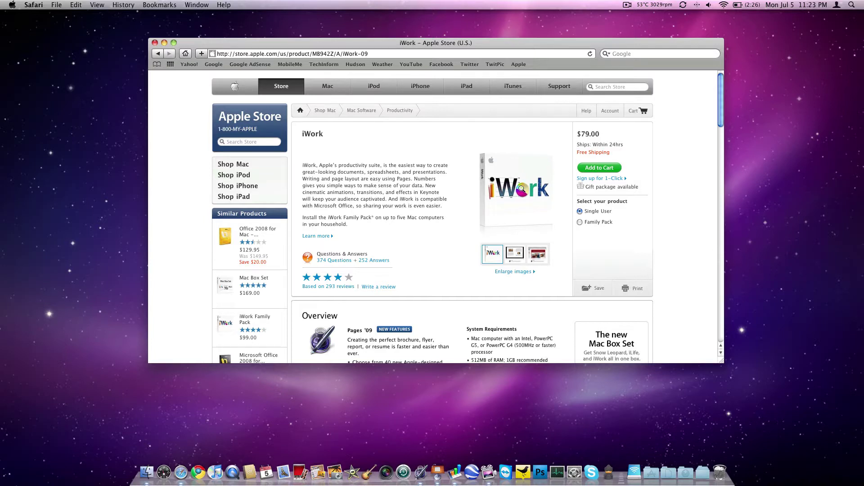
Search apple.com for 'iwork' to list the iWork, Keynote '09 and Numbers '09 results.
{"action": "left_click", "coordinate": [515, 253]}
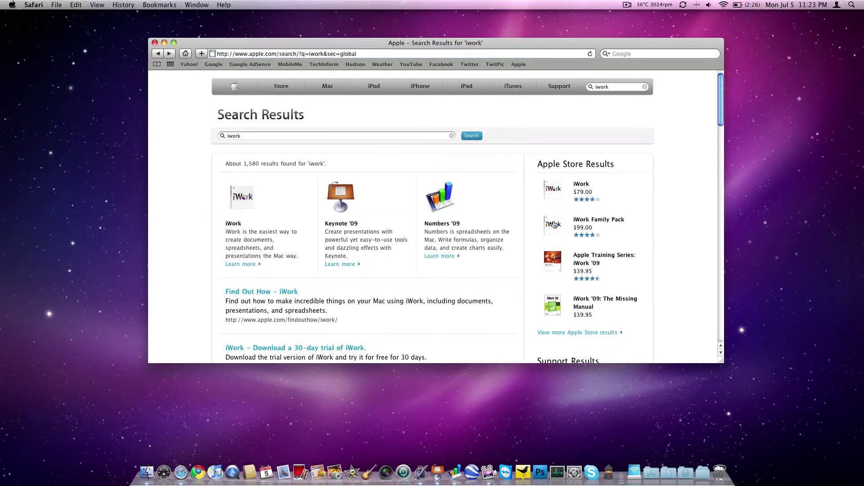
Open the $99.00 iWork Family Pack page and read its overview, highlighting the five-Mac licence text.
{"action": "left_click", "coordinate": [590, 222]}
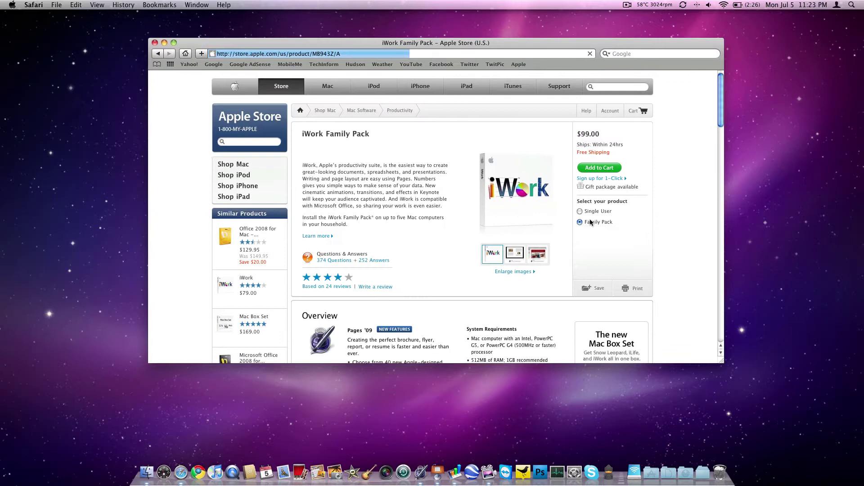
{"action": "scroll", "coordinate": [415, 238], "scroll_direction": "down", "scroll_amount": 2}
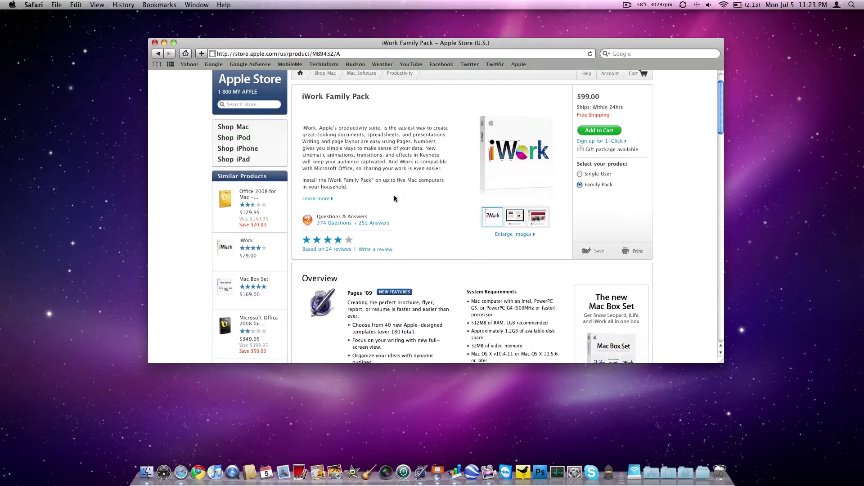
{"action": "left_click_drag", "start_coordinate": [392, 183], "coordinate": [449, 182]}
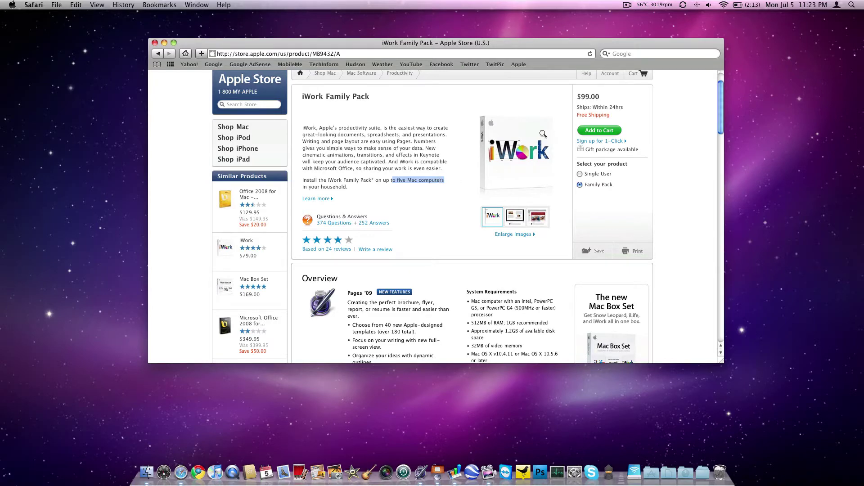
{"action": "scroll", "coordinate": [496, 148], "scroll_direction": "down", "scroll_amount": 3}
{"action": "scroll", "coordinate": [496, 148], "scroll_direction": "down", "scroll_amount": 2}
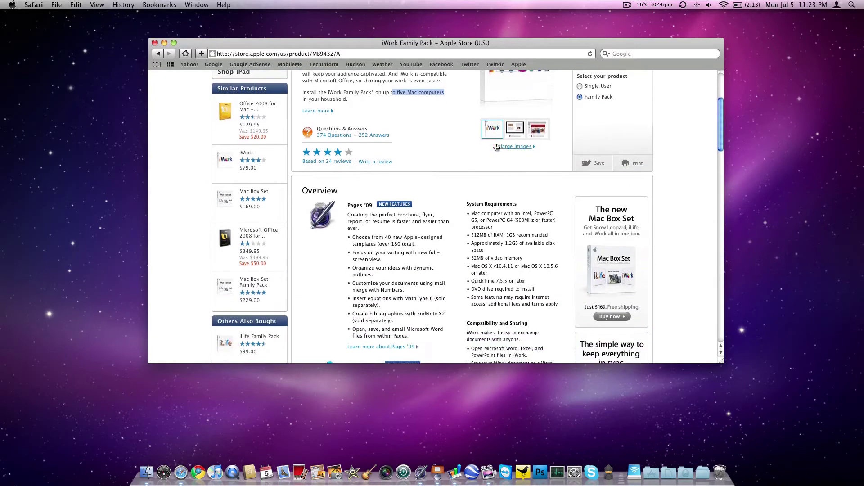
{"action": "scroll", "coordinate": [366, 189], "scroll_direction": "down", "scroll_amount": 2}
{"action": "scroll", "coordinate": [366, 188], "scroll_direction": "down", "scroll_amount": 1}
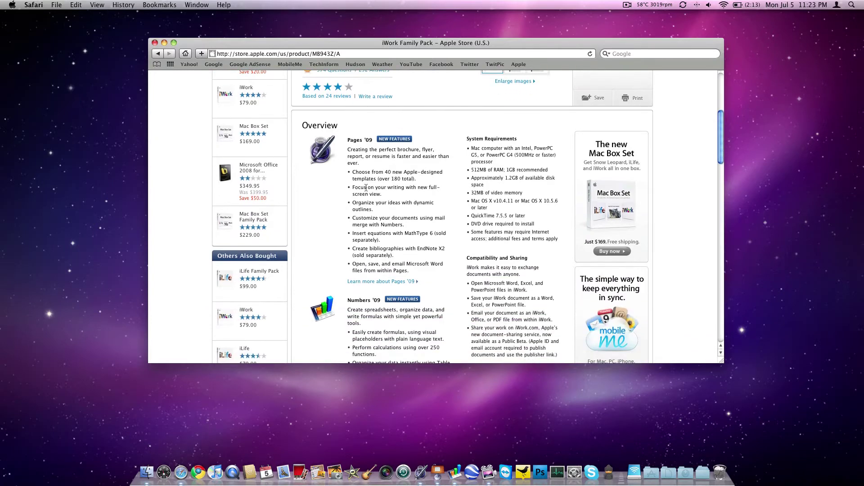
{"action": "scroll", "coordinate": [386, 254], "scroll_direction": "down", "scroll_amount": 3}
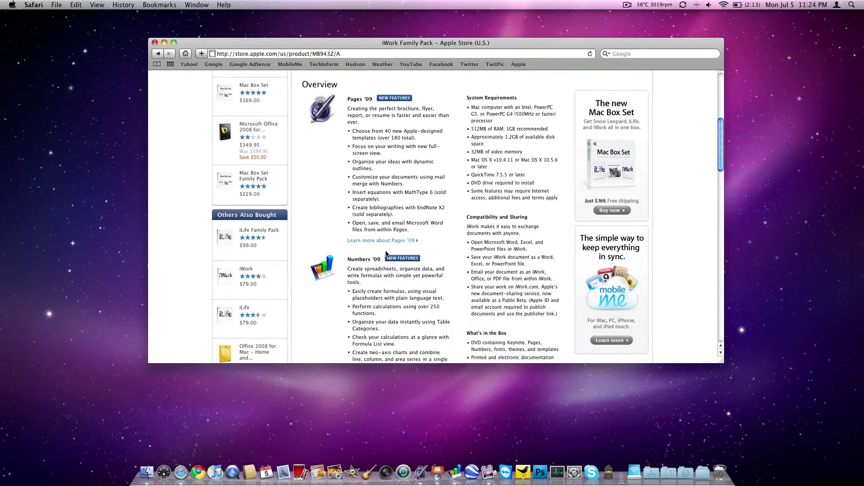
{"action": "scroll", "coordinate": [385, 254], "scroll_direction": "down", "scroll_amount": 10}
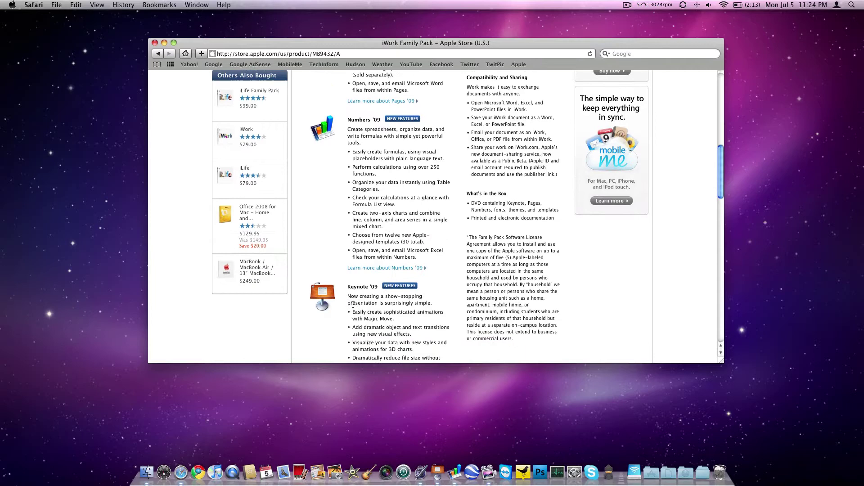
Show the Pages page-spread product screenshot, then close the browser window.
{"action": "scroll", "coordinate": [361, 296], "scroll_direction": "up", "scroll_amount": 15}
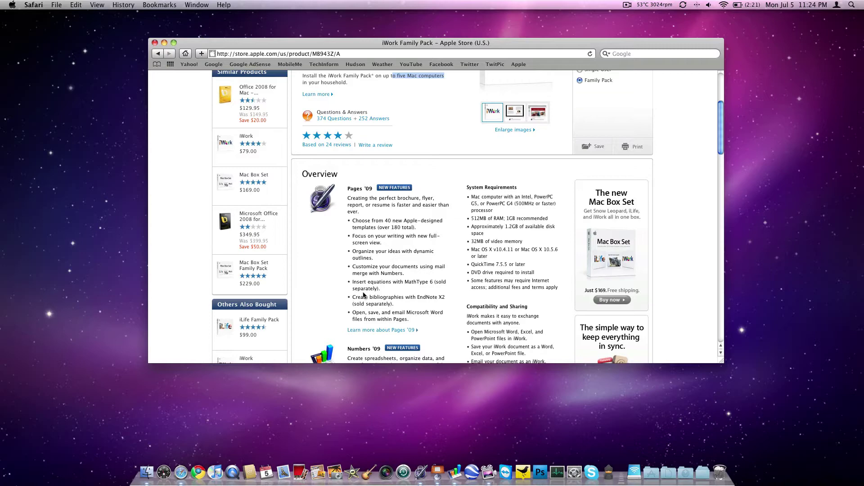
{"action": "scroll", "coordinate": [364, 295], "scroll_direction": "up", "scroll_amount": 5}
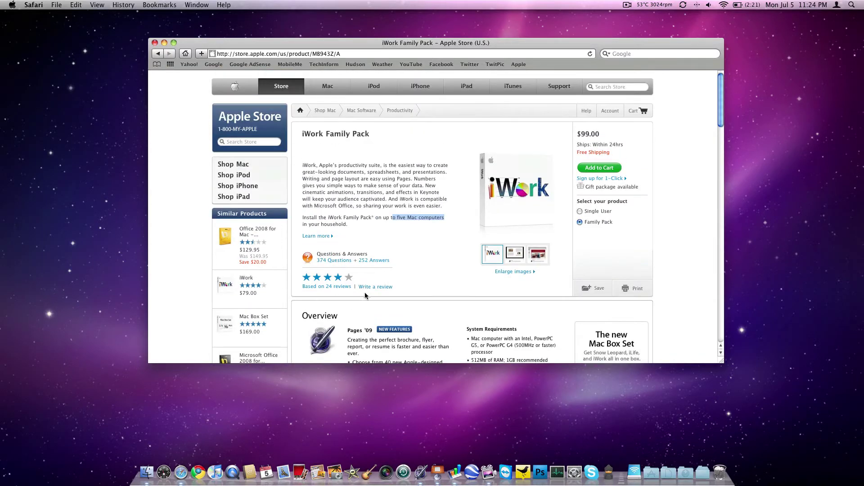
{"action": "left_click", "coordinate": [515, 254]}
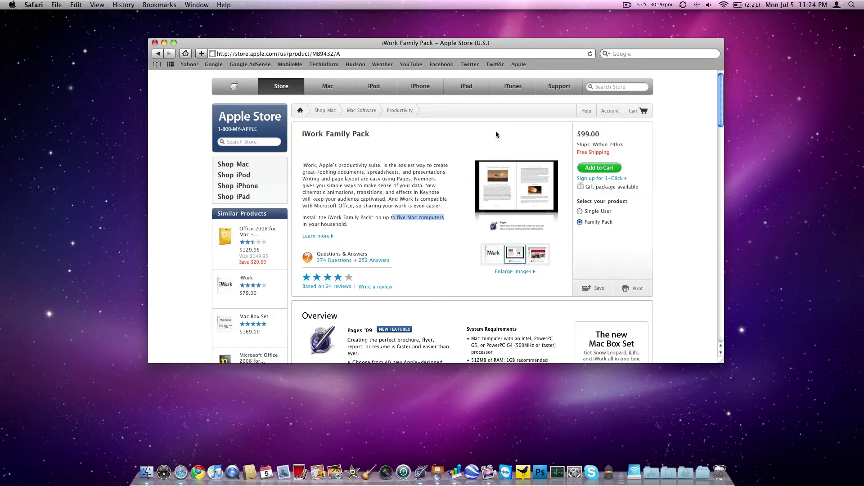
{"action": "key", "text": "super+w"}
Browse all template categories and create a document from Hula Party Poster Large.
{"action": "left_click", "coordinate": [454, 70]}
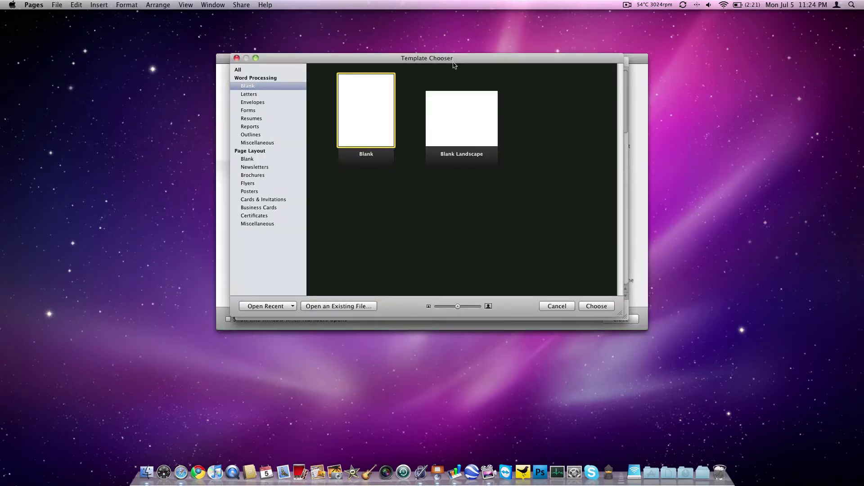
{"action": "left_click", "coordinate": [247, 70]}
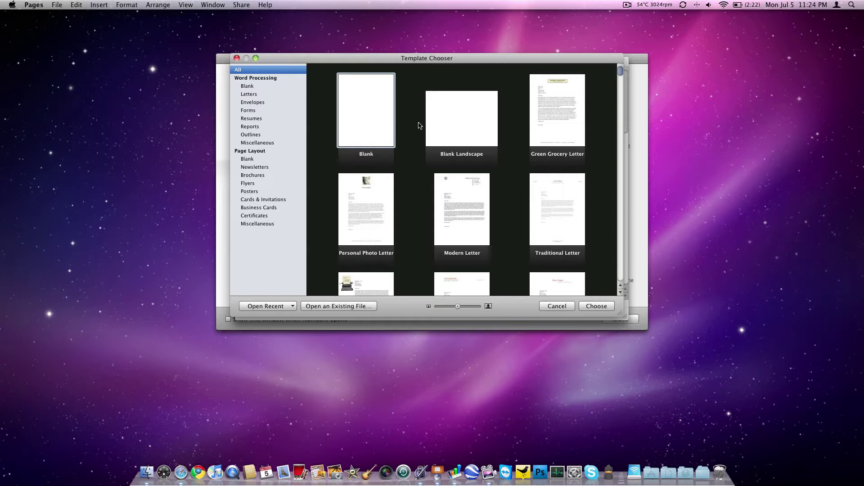
{"action": "left_click_drag", "start_coordinate": [619, 77], "coordinate": [621, 228]}
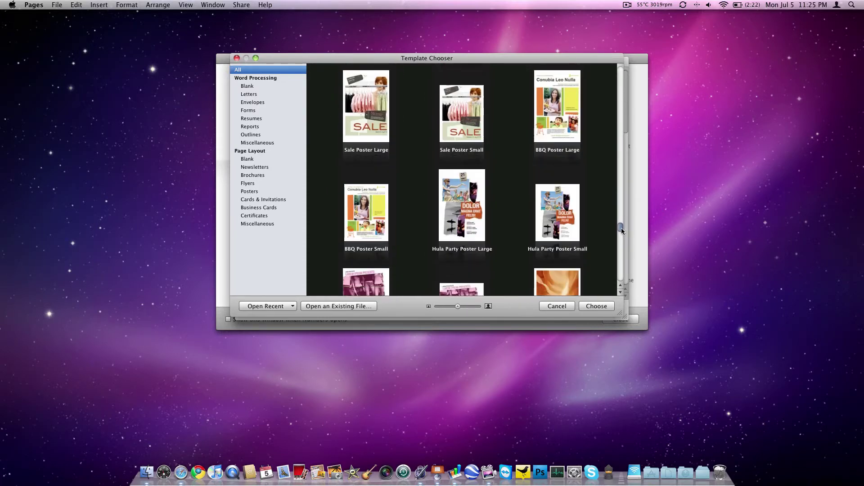
{"action": "left_click", "coordinate": [467, 220]}
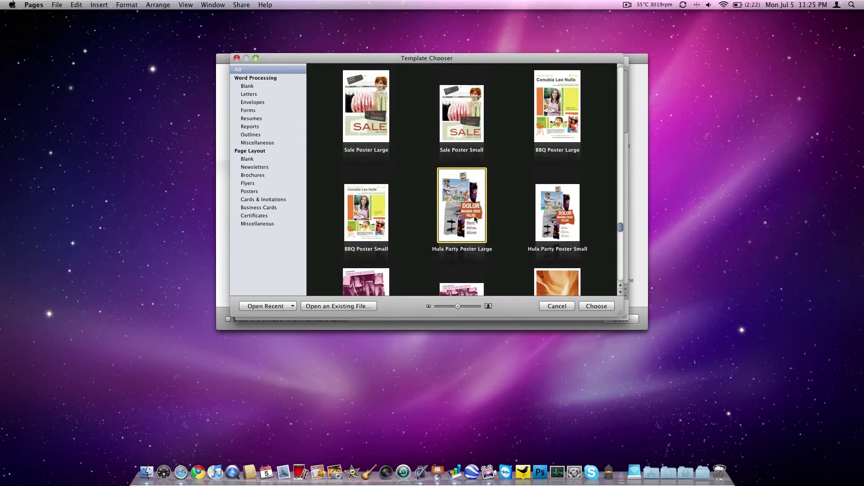
{"action": "left_click", "coordinate": [606, 308]}
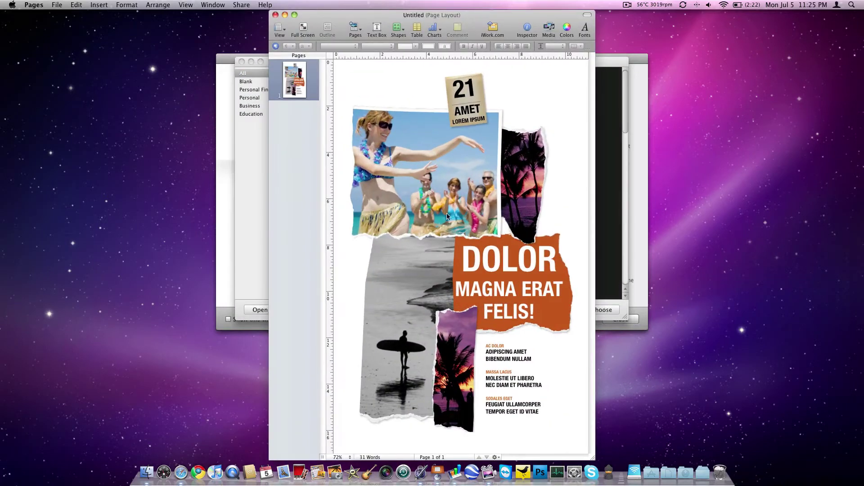
Nudge the hula dancers photo up-left, select the 21 date tag, and try moving and resizing the palm photo.
{"action": "left_click", "coordinate": [421, 185]}
{"action": "left_click_drag", "start_coordinate": [417, 177], "coordinate": [413, 118]}
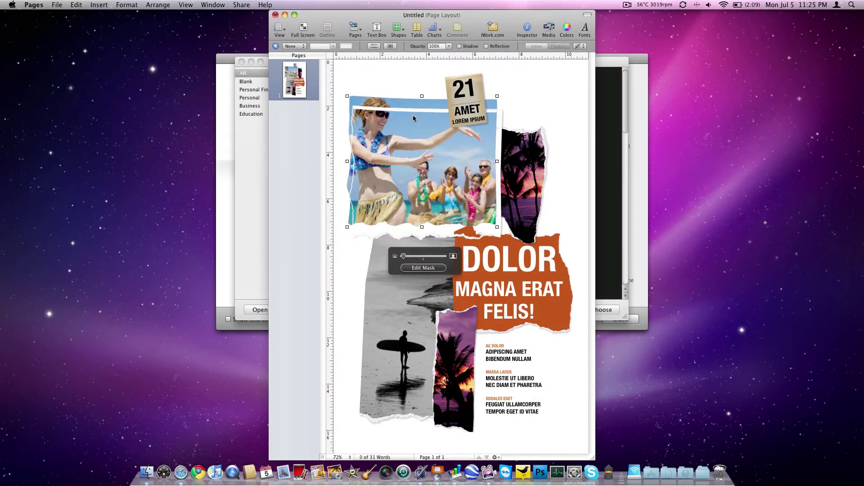
{"action": "left_click", "coordinate": [465, 94]}
{"action": "left_click", "coordinate": [466, 96]}
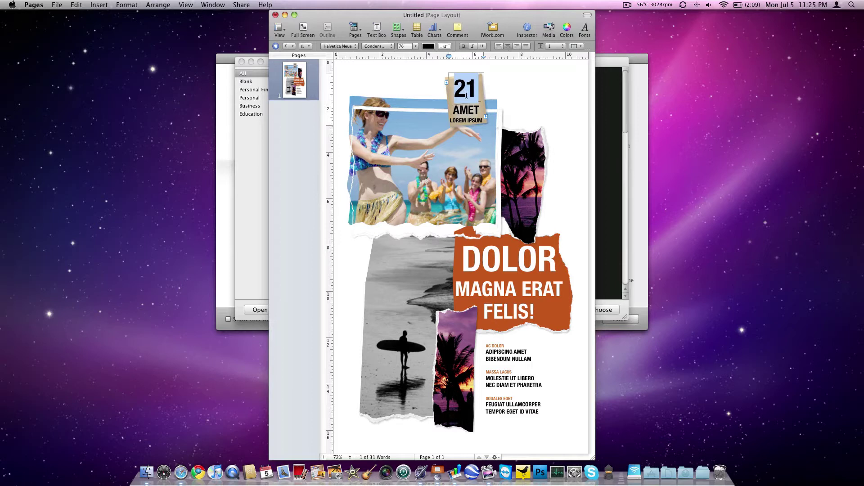
{"action": "left_click_drag", "start_coordinate": [513, 162], "coordinate": [511, 160]}
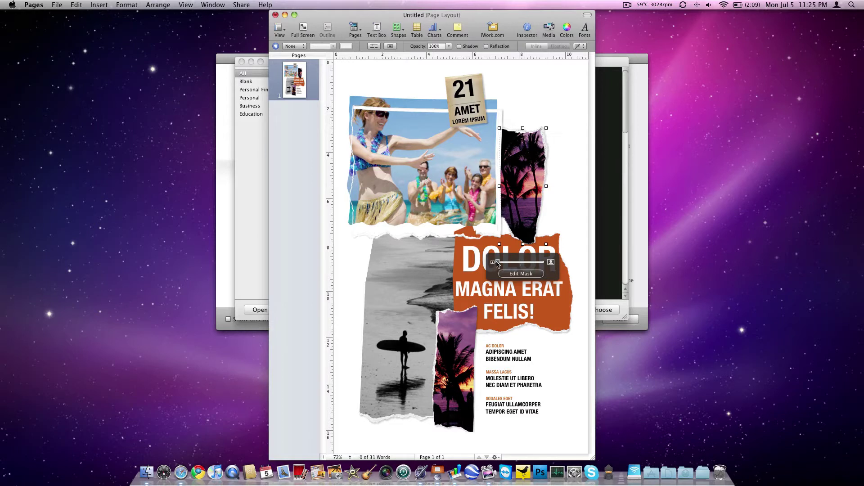
{"action": "mouse_move", "coordinate": [497, 264]}
{"action": "left_mouse_down"}
{"action": "mouse_move", "coordinate": [511, 264]}
{"action": "mouse_move", "coordinate": [497, 263]}
{"action": "left_mouse_up"}
Close the poster without saving and open a new Blank word-processing document.
{"action": "left_click", "coordinate": [276, 14]}
{"action": "left_click", "coordinate": [415, 88]}
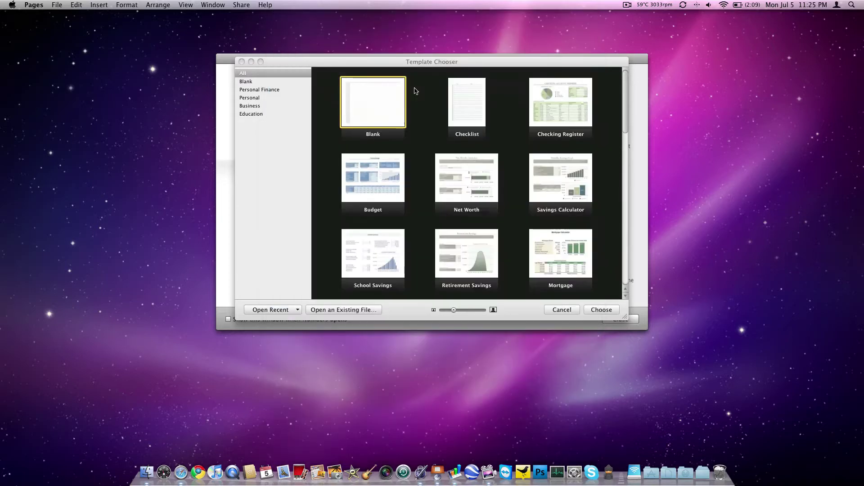
{"action": "key", "text": "super+n"}
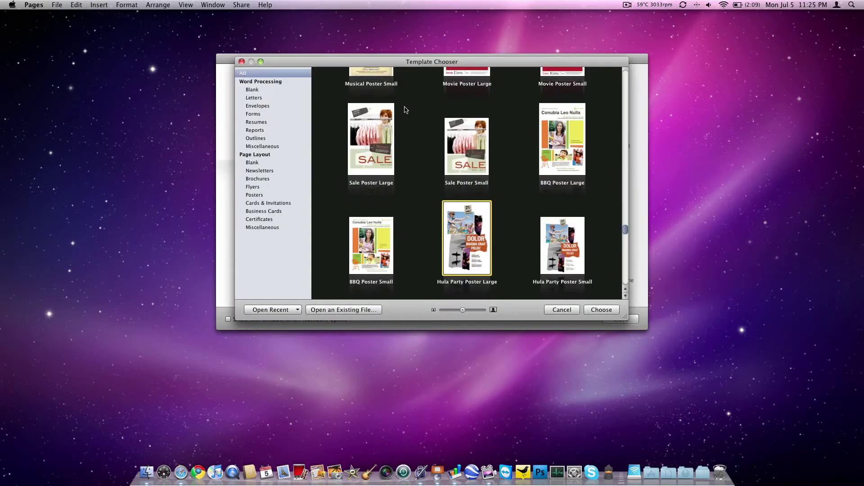
{"action": "scroll", "coordinate": [410, 135], "scroll_direction": "up", "scroll_amount": 15}
{"action": "left_click", "coordinate": [393, 139]}
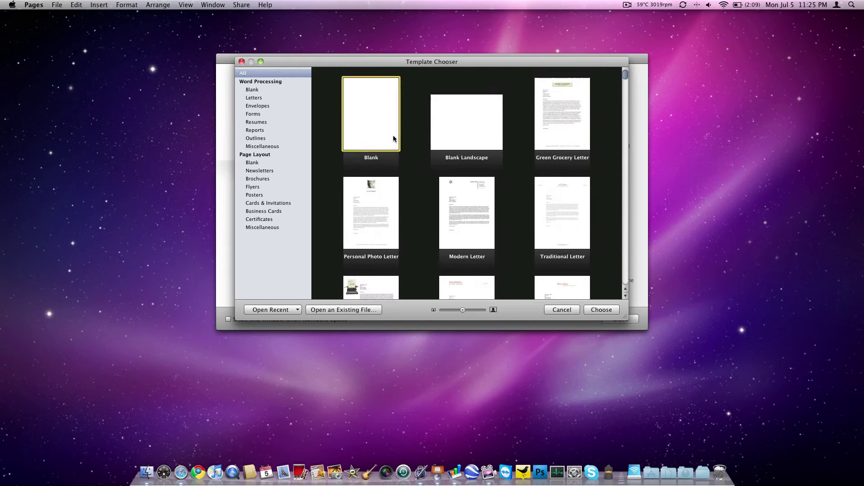
{"action": "double_click", "coordinate": [393, 139]}
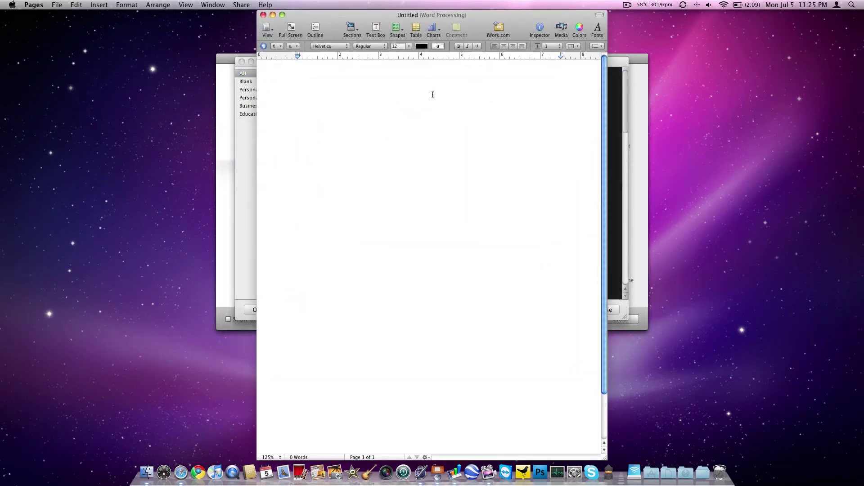
Type the line 'MacBook Pro running Pages 09', replacing the test gibberish.
{"action": "type", "text": "ljkjalkjiesr;j;klajdsijfie"}
{"action": "key", "text": "super+a"}
{"action": "type", "text": "Mac"}
{"action": "type", "text": "Book Pro running i"}
{"action": "type", "text": "M"}
{"action": "key", "text": "BackSpace"}
{"action": "key", "text": "BackSpace"}
{"action": "type", "text": "Pages "}
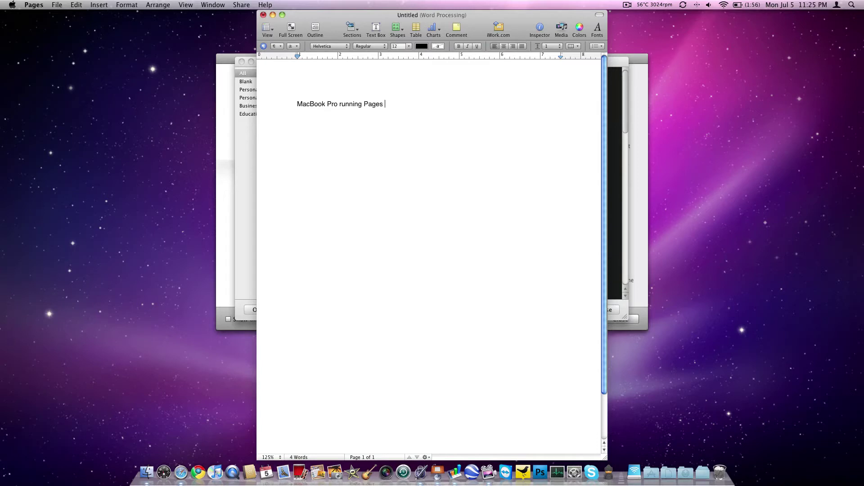
{"action": "type", "text": "09"}
Make the 'MacBook Pro running Pages 09' line 24 pt, then browse the Arrange and Insert menus.
{"action": "left_click_drag", "start_coordinate": [393, 104], "coordinate": [295, 104]}
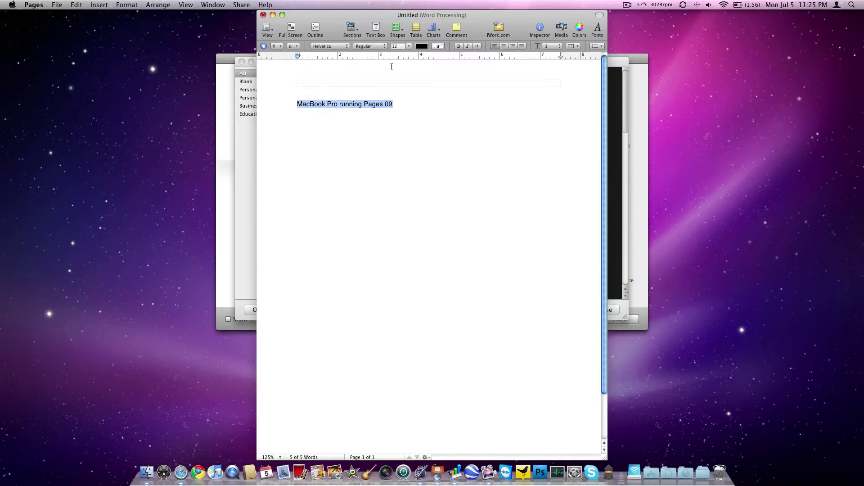
{"action": "left_click", "coordinate": [409, 46]}
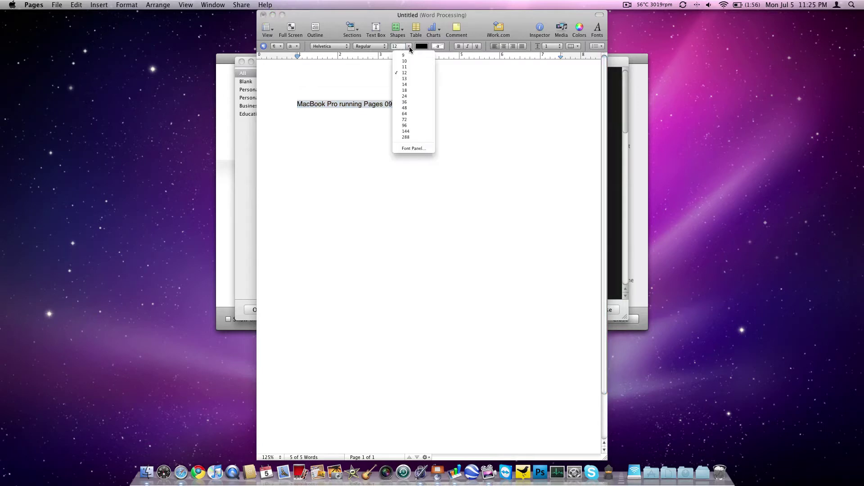
{"action": "left_click", "coordinate": [414, 96]}
{"action": "left_click", "coordinate": [489, 113]}
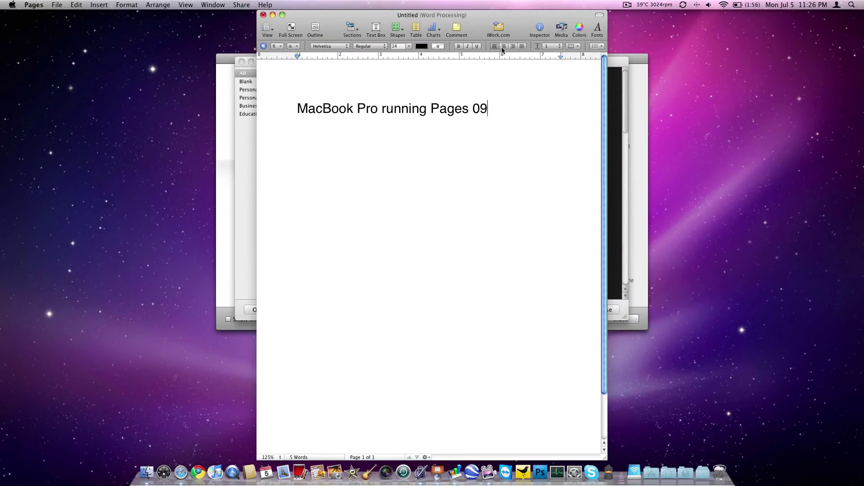
{"action": "left_click", "coordinate": [157, 5]}
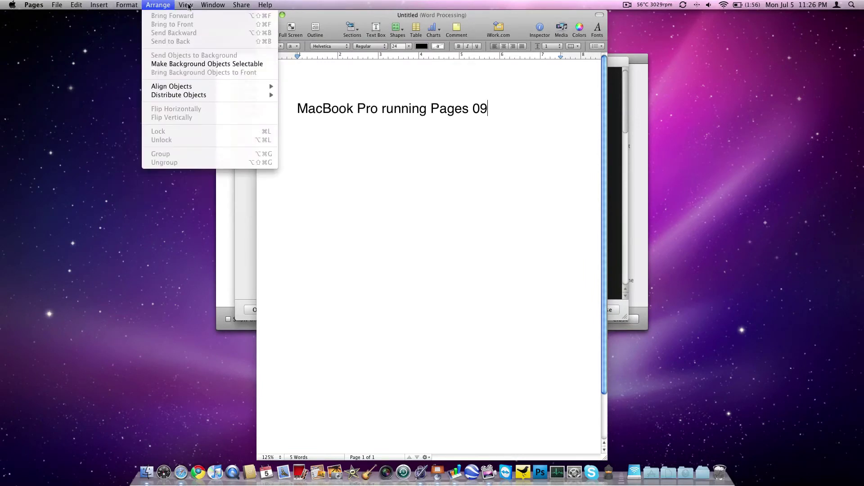
{"action": "mouse_move", "coordinate": [192, 6]}
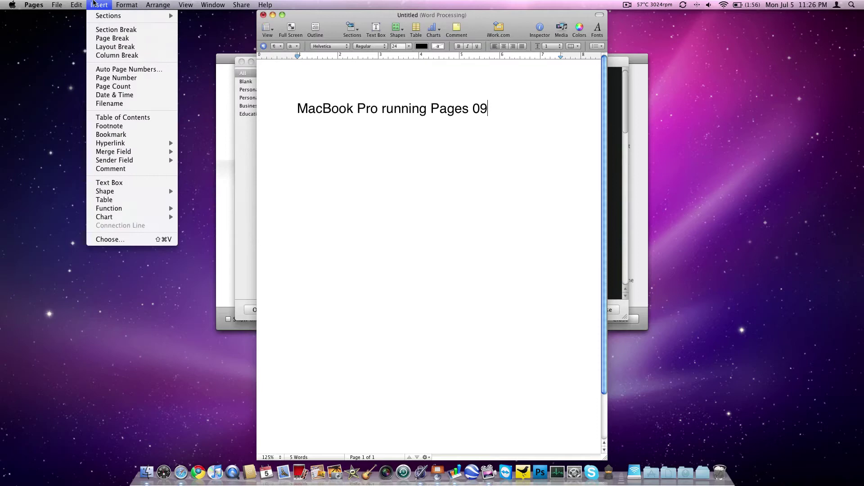
Start a save that also keeps a Word Document copy, checking the available copy formats.
{"action": "mouse_move", "coordinate": [76, 5]}
{"action": "left_click", "coordinate": [425, 134]}
{"action": "key", "text": "super+s"}
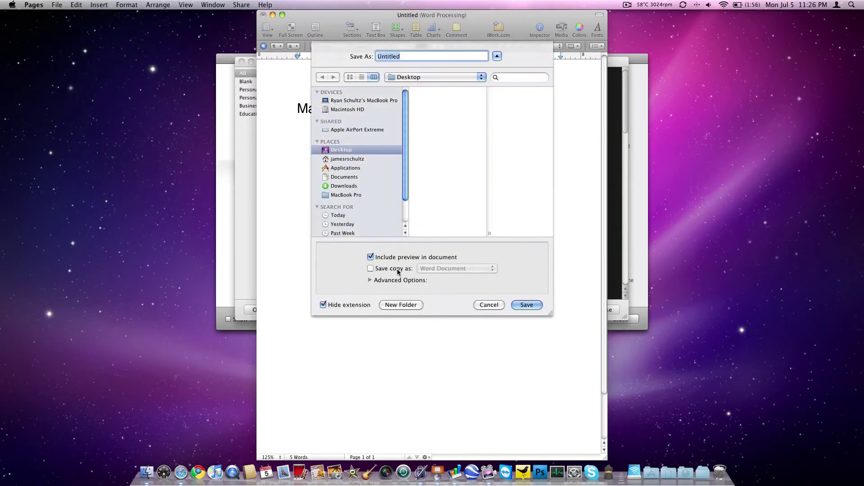
{"action": "left_click", "coordinate": [397, 269]}
{"action": "left_click", "coordinate": [434, 269]}
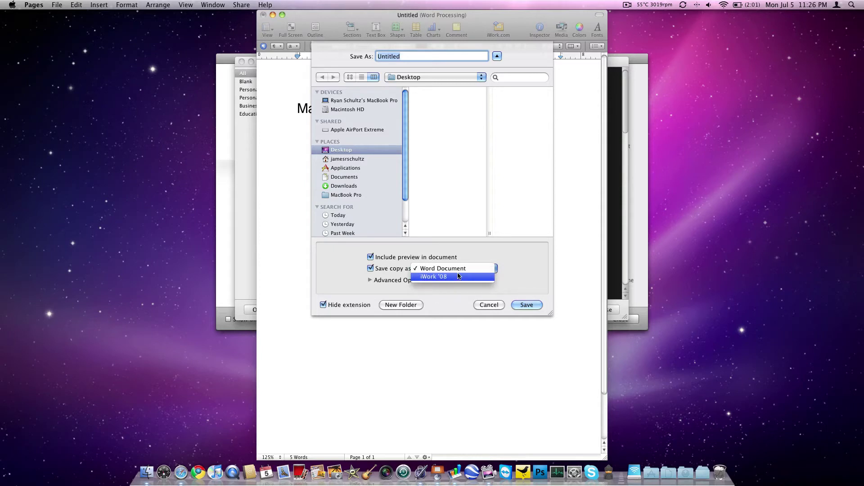
{"action": "left_click", "coordinate": [512, 271]}
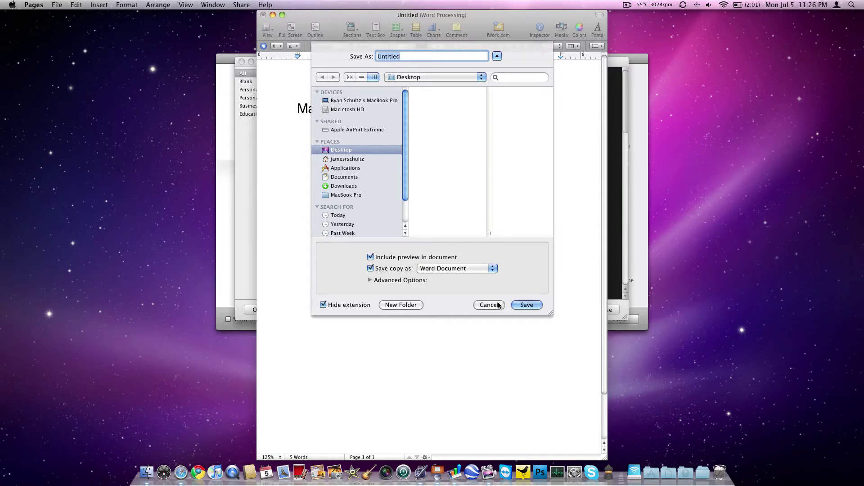
{"action": "left_click", "coordinate": [466, 272]}
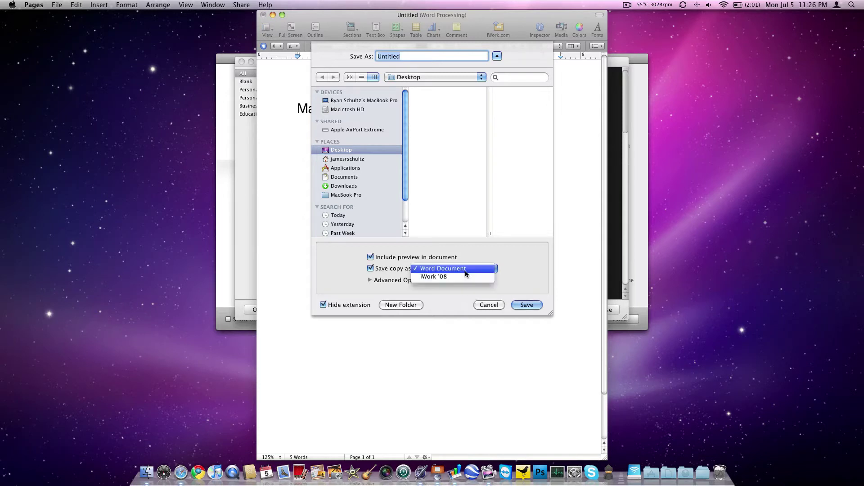
{"action": "left_click", "coordinate": [512, 281]}
Cancel the save and close the untitled document without saving.
{"action": "left_click", "coordinate": [480, 303]}
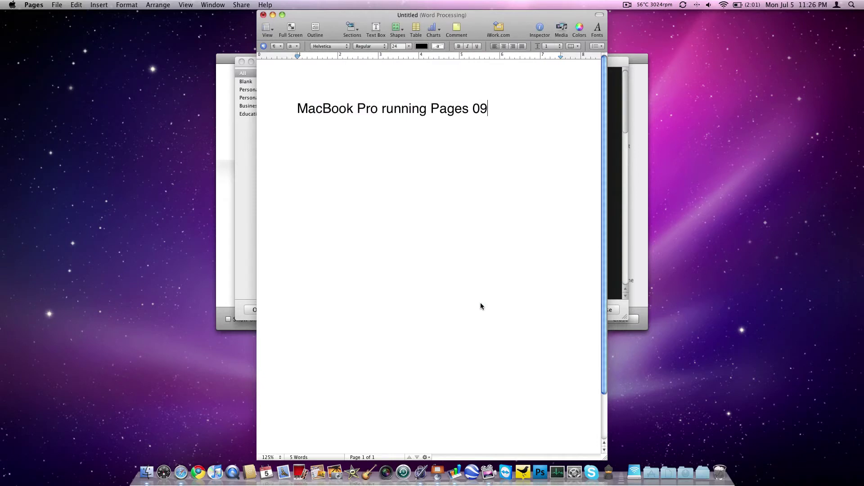
{"action": "key", "text": "super+w"}
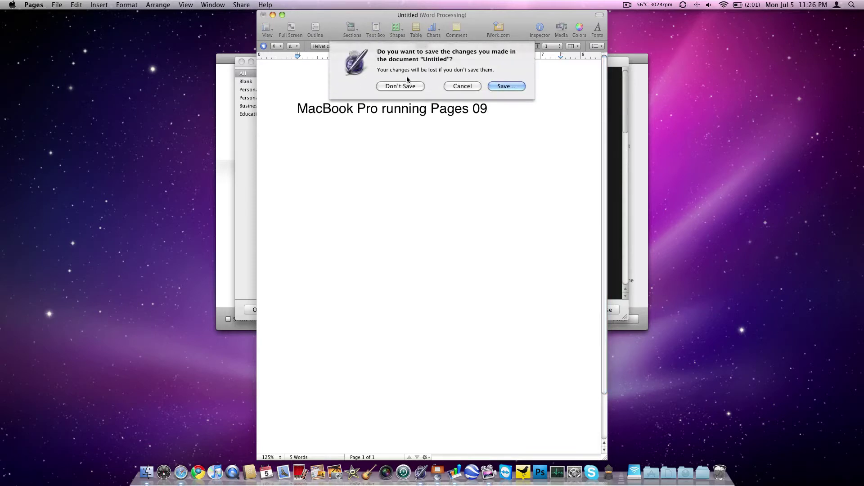
{"action": "left_click", "coordinate": [400, 86]}
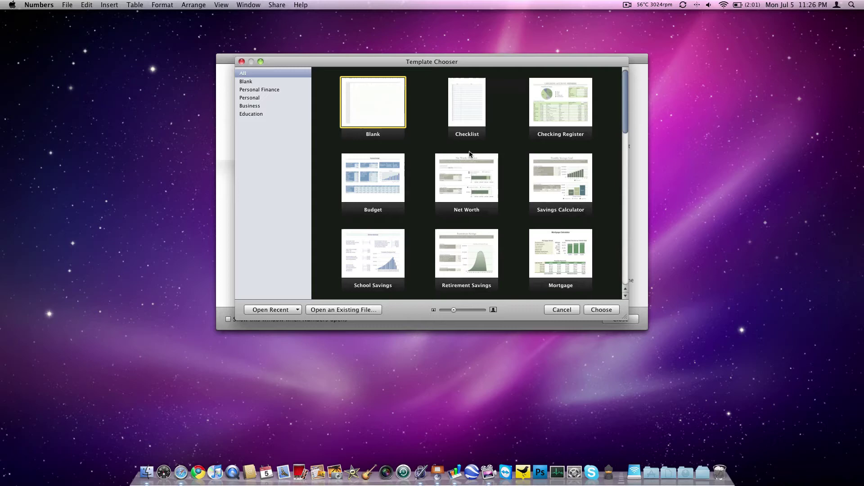
Browse the Personal, Personal Finance, Blank and Business templates, then create a Grade Book spreadsheet from Education.
{"action": "scroll", "coordinate": [470, 153], "scroll_direction": "down", "scroll_amount": 10}
{"action": "scroll", "coordinate": [517, 148], "scroll_direction": "up", "scroll_amount": 10}
{"action": "scroll", "coordinate": [516, 149], "scroll_direction": "down", "scroll_amount": 10}
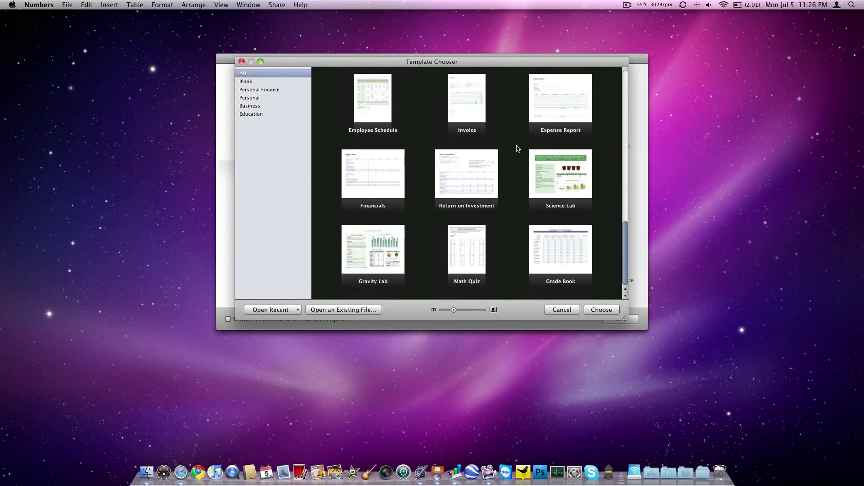
{"action": "left_click", "coordinate": [258, 114]}
{"action": "left_click", "coordinate": [251, 89]}
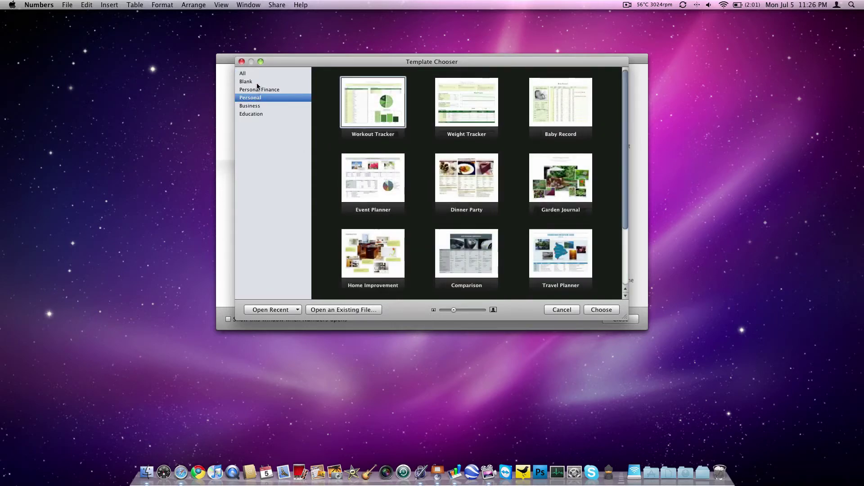
{"action": "left_click", "coordinate": [252, 81]}
{"action": "left_click", "coordinate": [252, 106]}
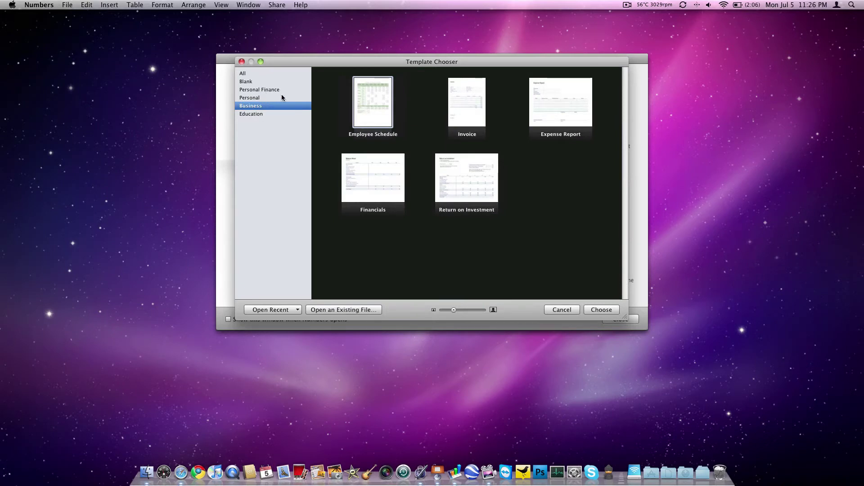
{"action": "left_click", "coordinate": [258, 115]}
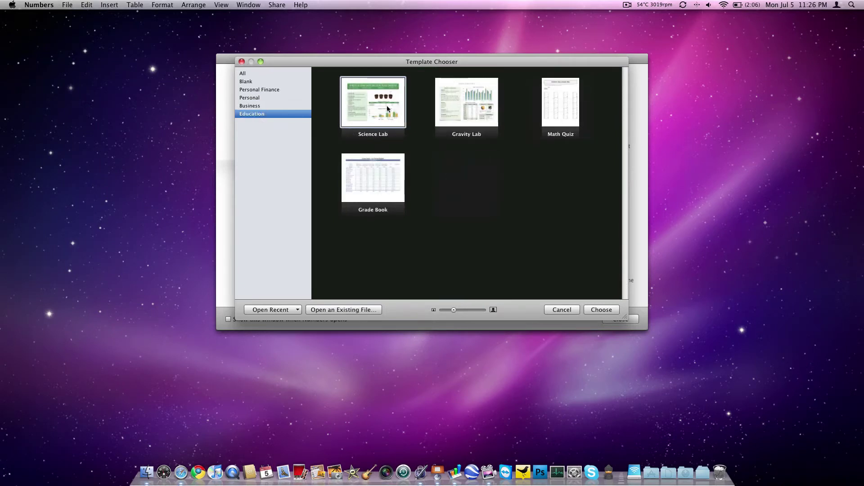
{"action": "left_click", "coordinate": [347, 170]}
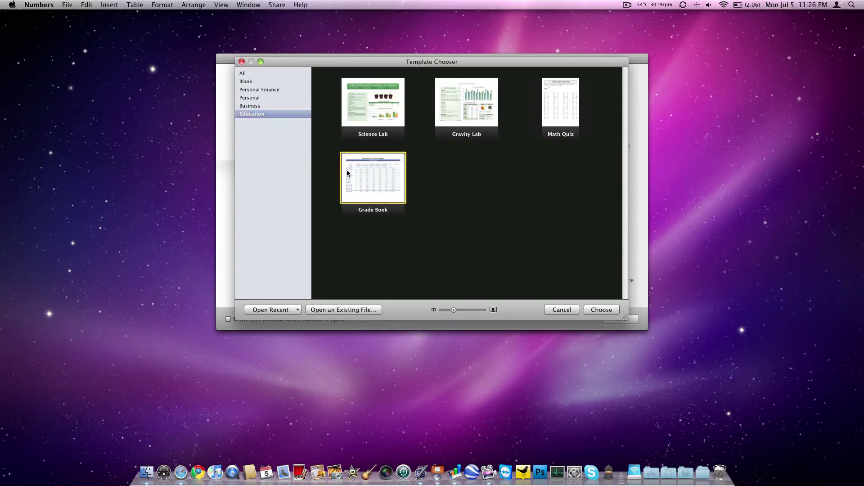
{"action": "left_click", "coordinate": [599, 310]}
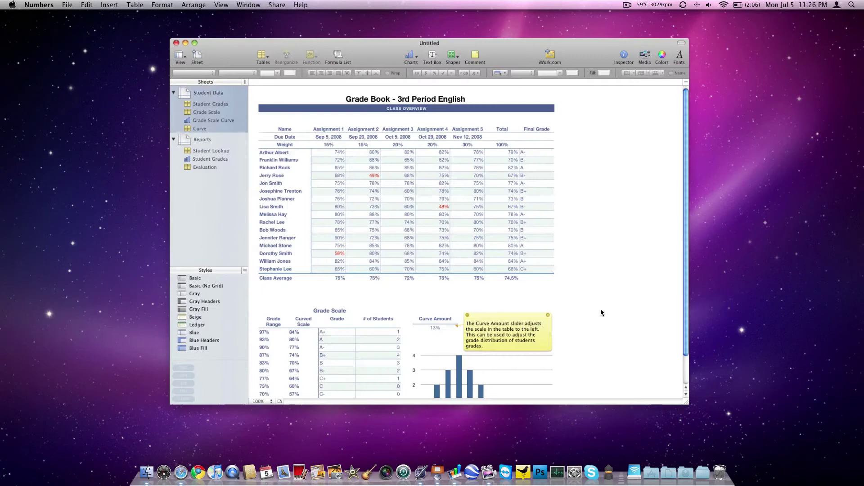
Inspect the Grade Scale and Student Grades tables, checking Final Grade formulas in H7 and H5, score F5.
{"action": "scroll", "coordinate": [495, 177], "scroll_direction": "down", "scroll_amount": 3}
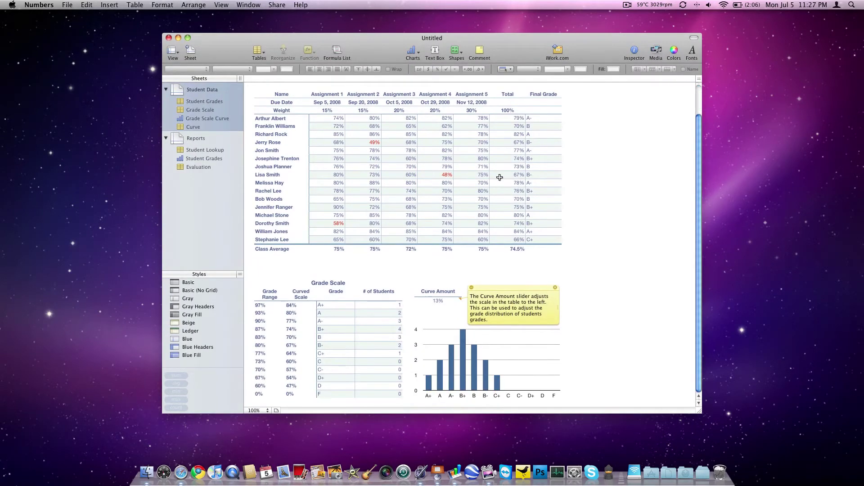
{"action": "left_click", "coordinate": [272, 315]}
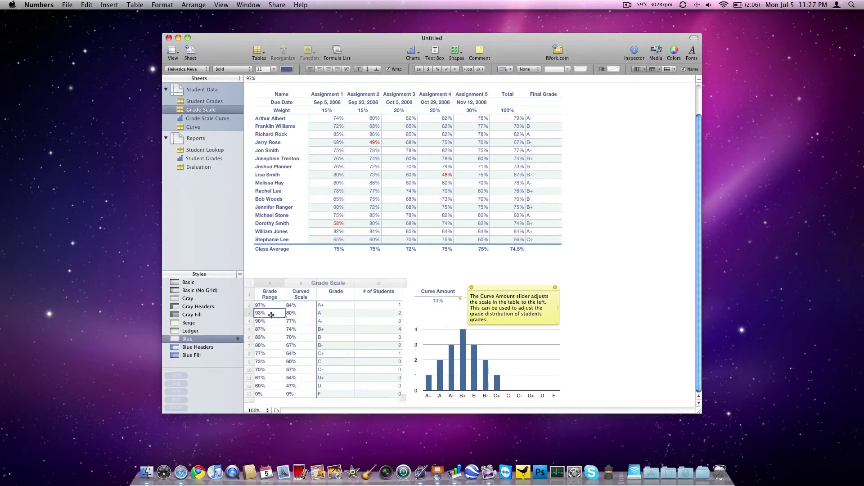
{"action": "left_click", "coordinate": [279, 174]}
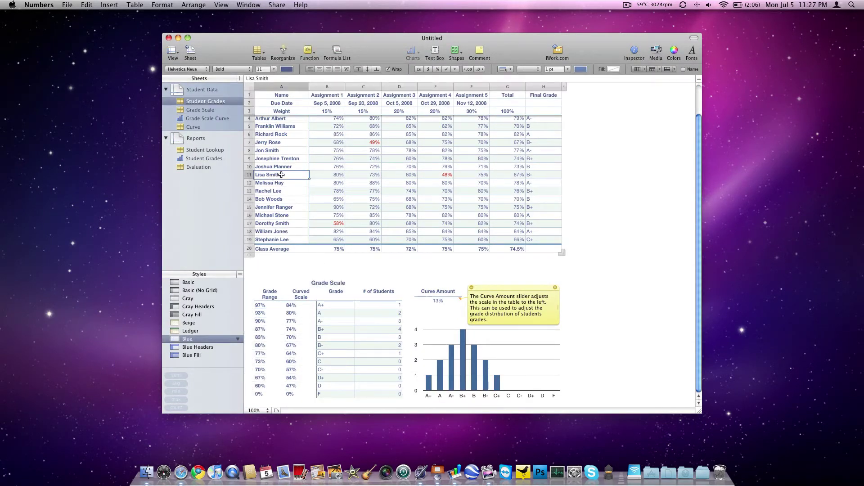
{"action": "left_click", "coordinate": [513, 151]}
{"action": "left_click", "coordinate": [546, 143]}
{"action": "left_click", "coordinate": [539, 128]}
{"action": "left_click", "coordinate": [457, 129]}
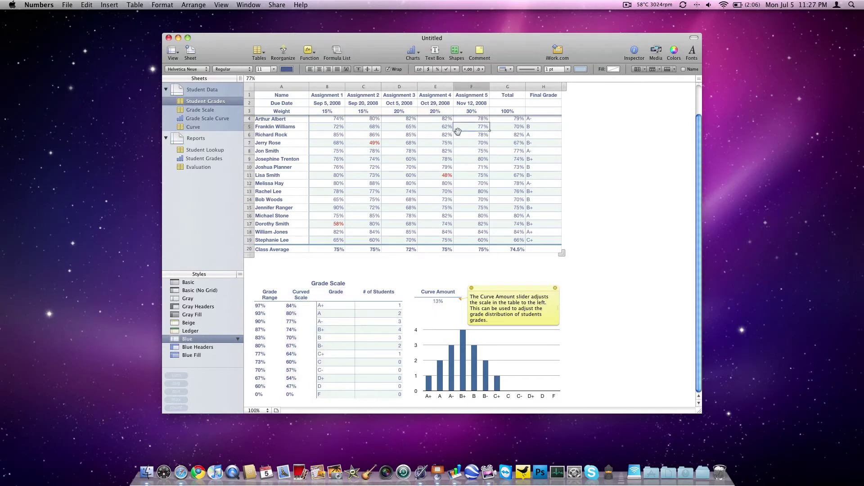
{"action": "left_click_drag", "start_coordinate": [562, 256], "coordinate": [540, 239]}
Create a new spreadsheet from the Blank template.
{"action": "key", "text": "super+n"}
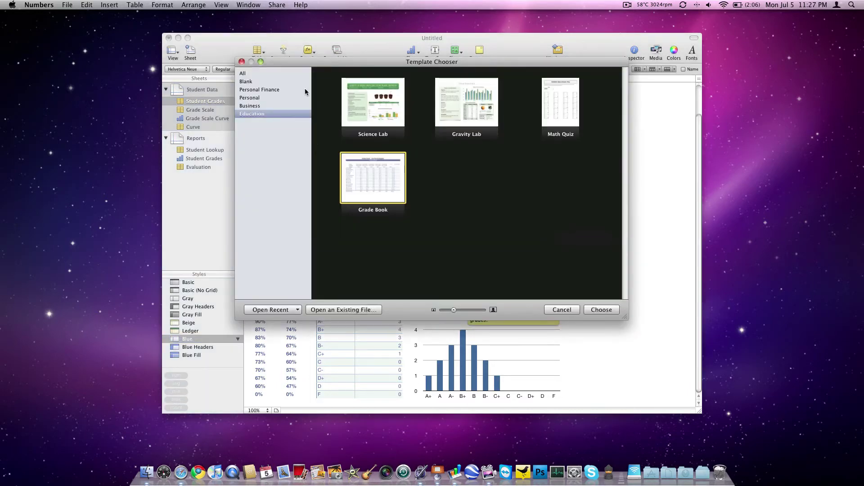
{"action": "left_click", "coordinate": [270, 81]}
{"action": "left_click", "coordinate": [363, 89]}
{"action": "left_click", "coordinate": [607, 309]}
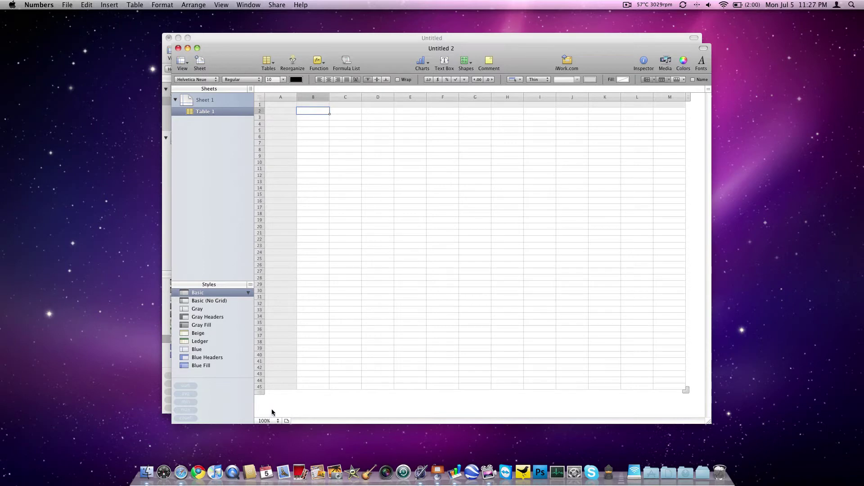
Select cells C13, E16:H25, I17, G11 and F11 in Table 1, then start editing H11.
{"action": "left_click", "coordinate": [359, 185]}
{"action": "left_click_drag", "start_coordinate": [407, 201], "coordinate": [533, 257]}
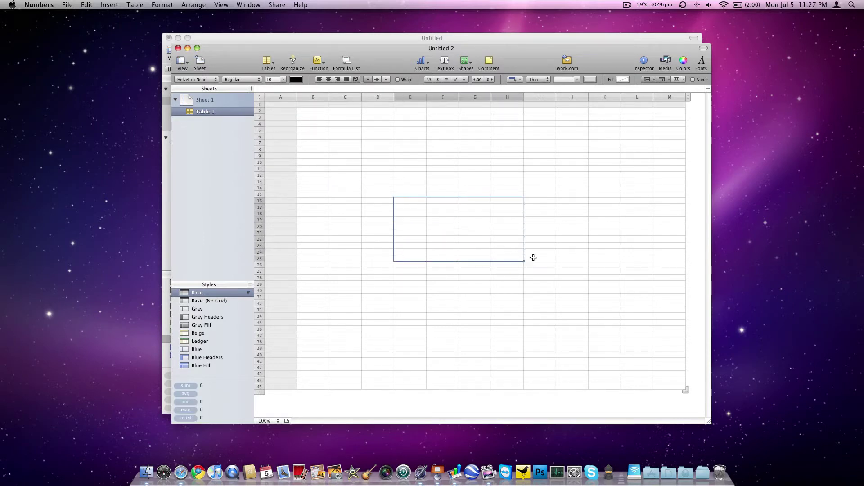
{"action": "left_click", "coordinate": [558, 222]}
{"action": "left_click", "coordinate": [526, 205]}
{"action": "left_click", "coordinate": [473, 167]}
{"action": "left_click", "coordinate": [427, 168]}
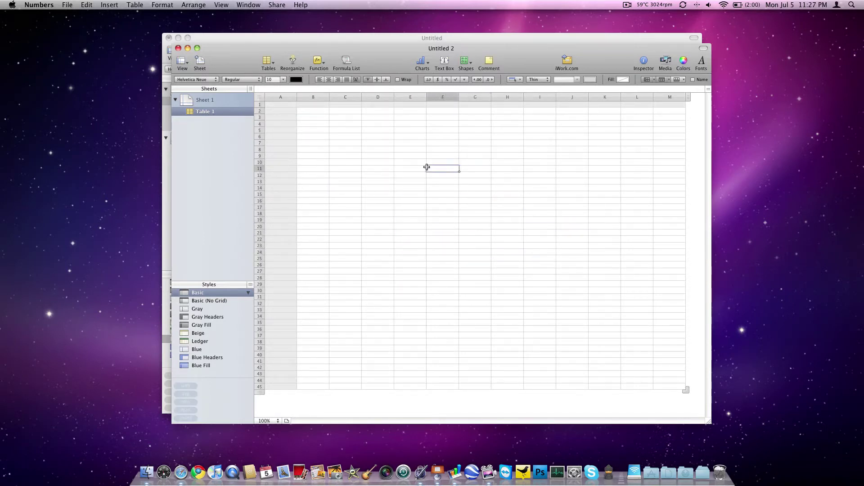
{"action": "double_click", "coordinate": [518, 169]}
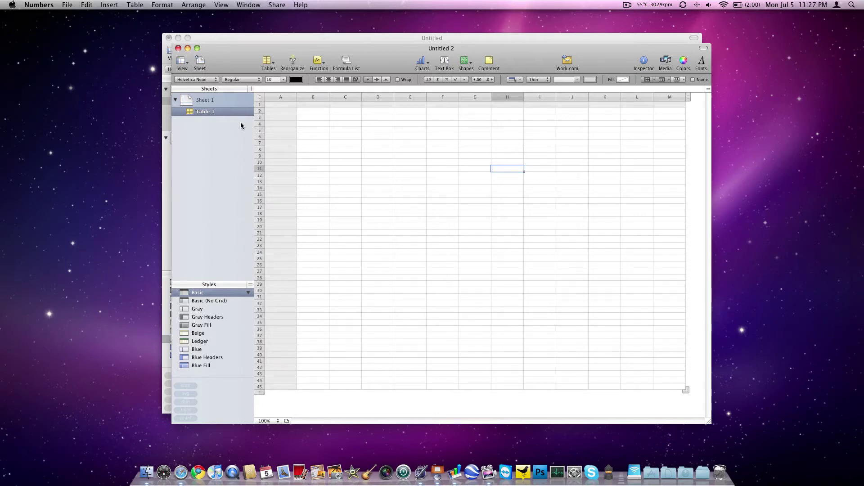
Close both Numbers spreadsheets without saving and dismiss the Numbers welcome window.
{"action": "key", "text": "super+w"}
{"action": "key", "text": "super+w"}
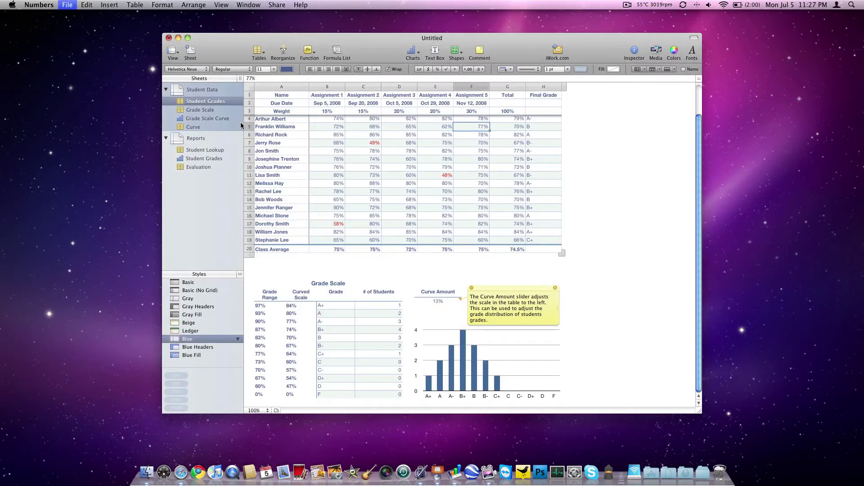
{"action": "left_click", "coordinate": [403, 111]}
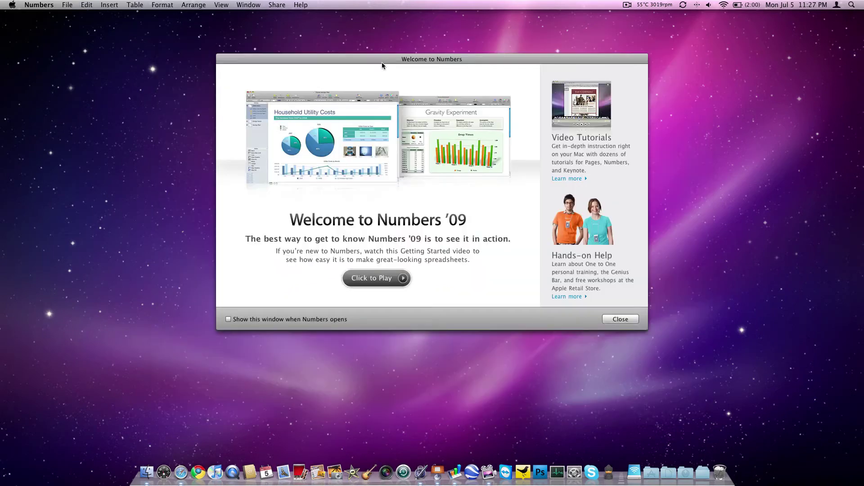
{"action": "left_click", "coordinate": [620, 319]}
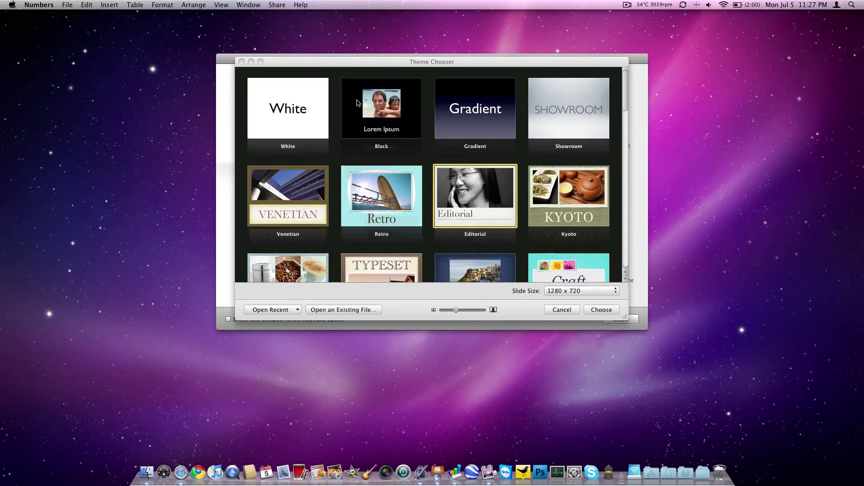
Create a new Keynote presentation from the Gradient theme at 1920 x 1080.
{"action": "left_click", "coordinate": [459, 118]}
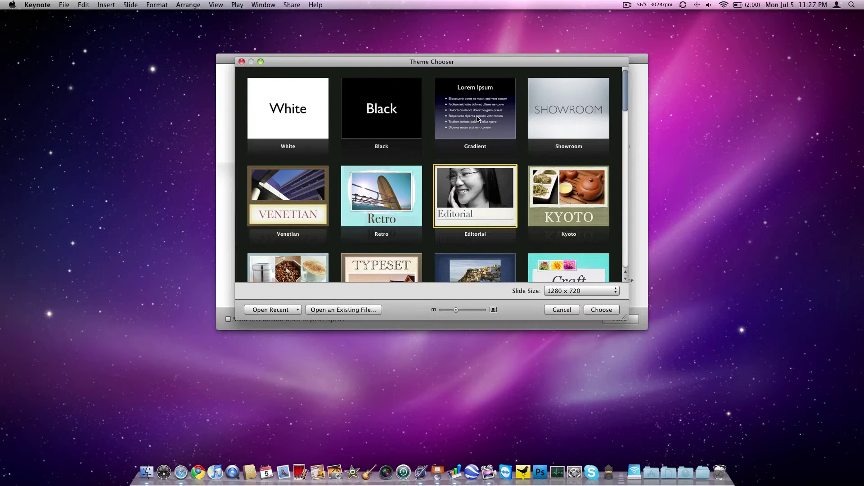
{"action": "left_click", "coordinate": [565, 291]}
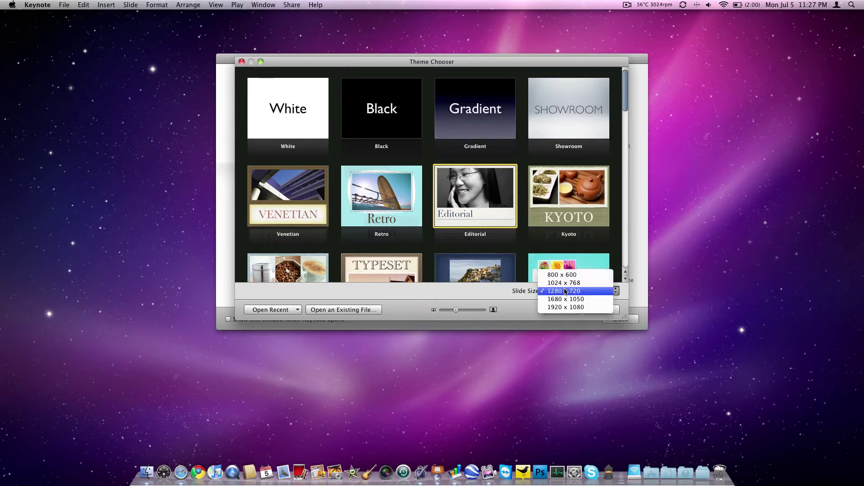
{"action": "left_click", "coordinate": [566, 310]}
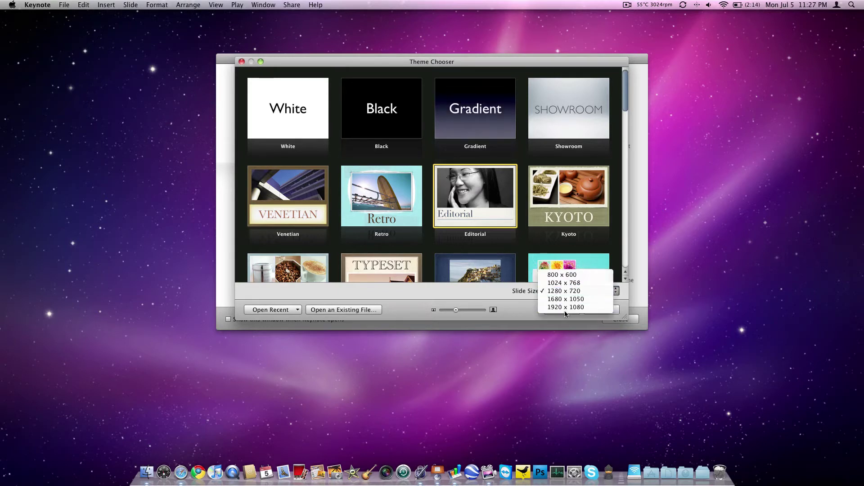
{"action": "left_click", "coordinate": [461, 109]}
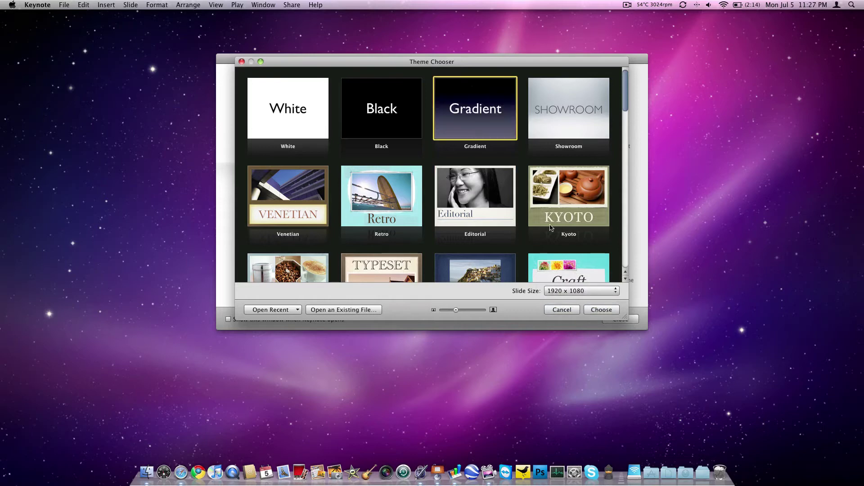
{"action": "left_click", "coordinate": [602, 311]}
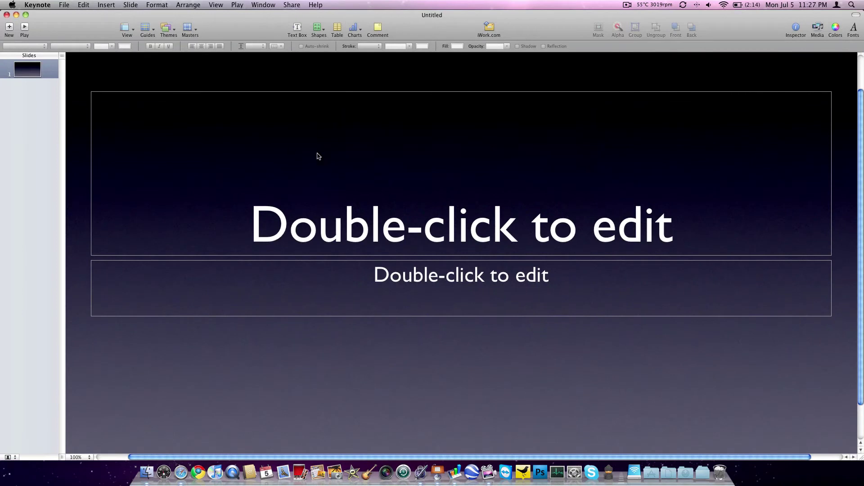
Set the slide title's font to Myriad Pro.
{"action": "double_click", "coordinate": [438, 223]}
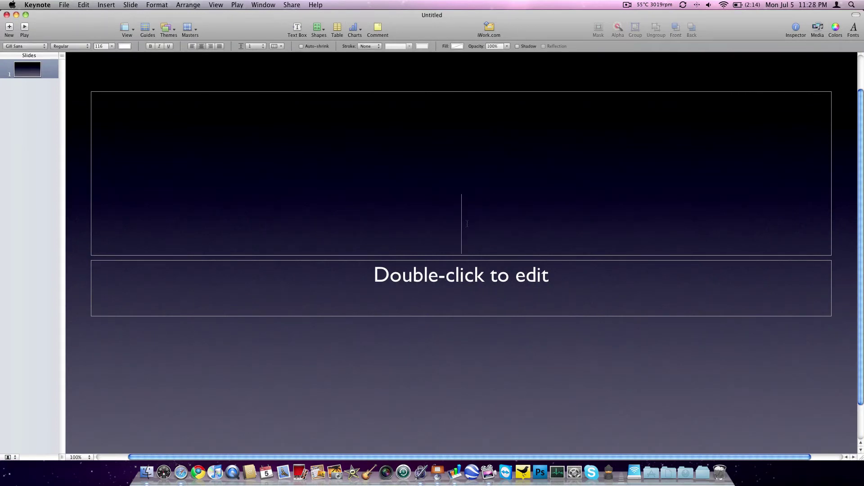
{"action": "left_click", "coordinate": [40, 48]}
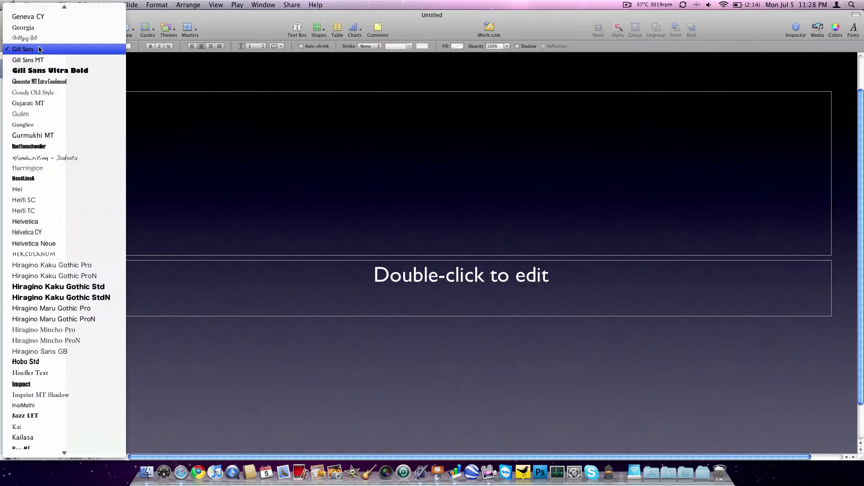
{"action": "key", "text": "m"}
{"action": "key", "text": "Down"}
{"action": "key", "text": "Down"}
{"action": "key", "text": "Down"}
{"action": "key", "text": "Down"}
{"action": "key", "text": "Down"}
{"action": "key", "text": "Down"}
{"action": "key", "text": "Down"}
{"action": "key", "text": "Down"}
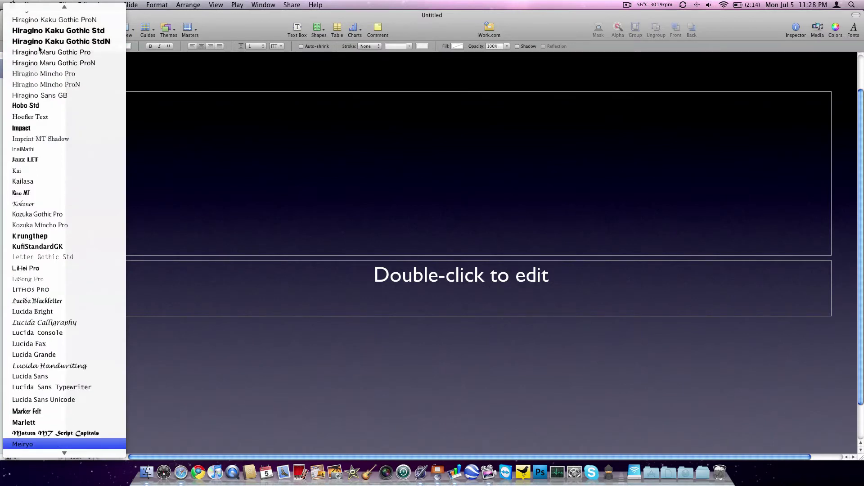
{"action": "key", "text": "Down"}
{"action": "key", "text": "Down"}
{"action": "key", "text": "Down"}
{"action": "key", "text": "Down"}
{"action": "key", "text": "Down"}
{"action": "key", "text": "Down"}
{"action": "key", "text": "Down"}
{"action": "key", "text": "Down"}
{"action": "key", "text": "Down"}
{"action": "key", "text": "Down"}
{"action": "key", "text": "Down"}
{"action": "key", "text": "Down"}
{"action": "key", "text": "Down"}
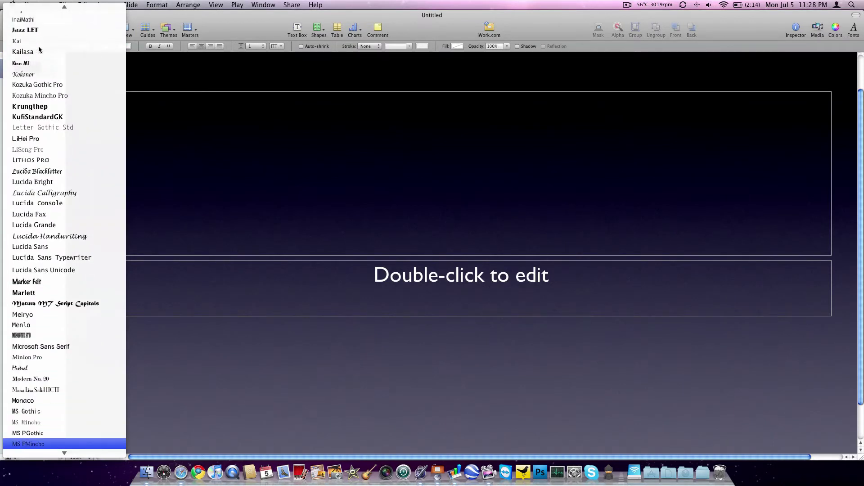
{"action": "key", "text": "Down"}
{"action": "key", "text": "Up"}
{"action": "key", "text": "Up"}
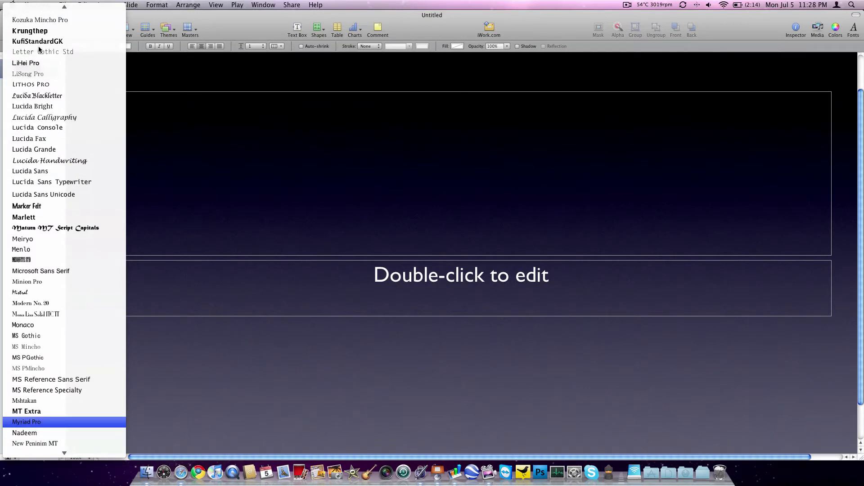
{"action": "key", "text": "Return"}
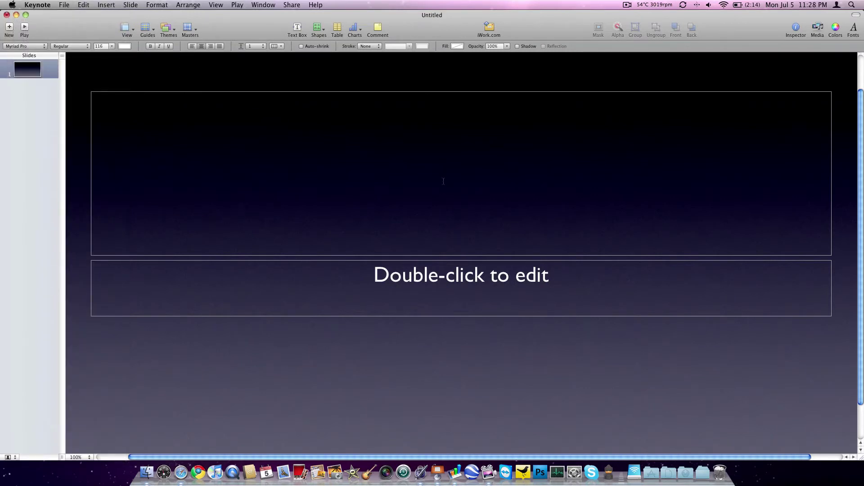
Title the slide 'The iPad' and add the subtitle 'A large iPod Touch'.
{"action": "type", "text": "The iPad"}
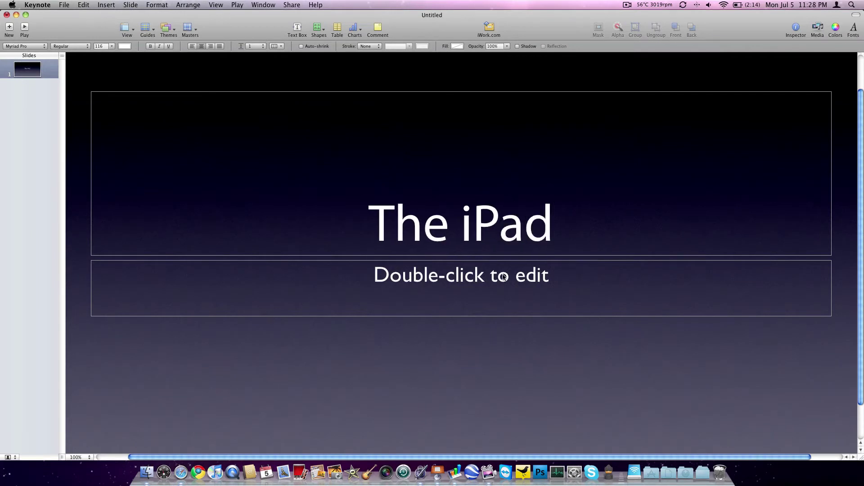
{"action": "double_click", "coordinate": [503, 276]}
{"action": "type", "text": "A lar"}
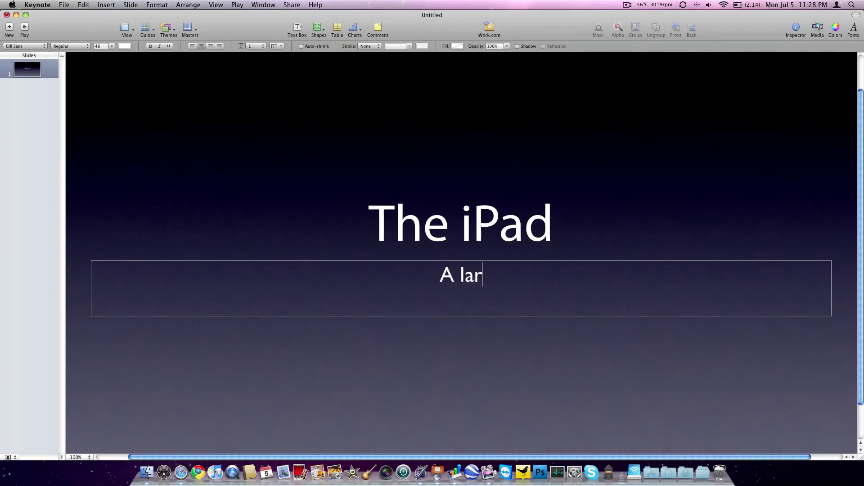
{"action": "type", "text": "ge iPod Touch"}
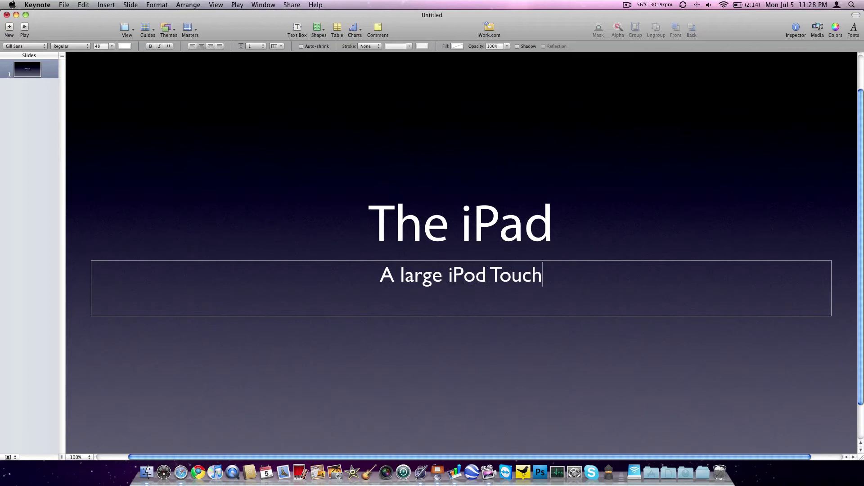
Reposition the title 'The iPad' slightly to the left on the slide.
{"action": "left_click", "coordinate": [329, 194]}
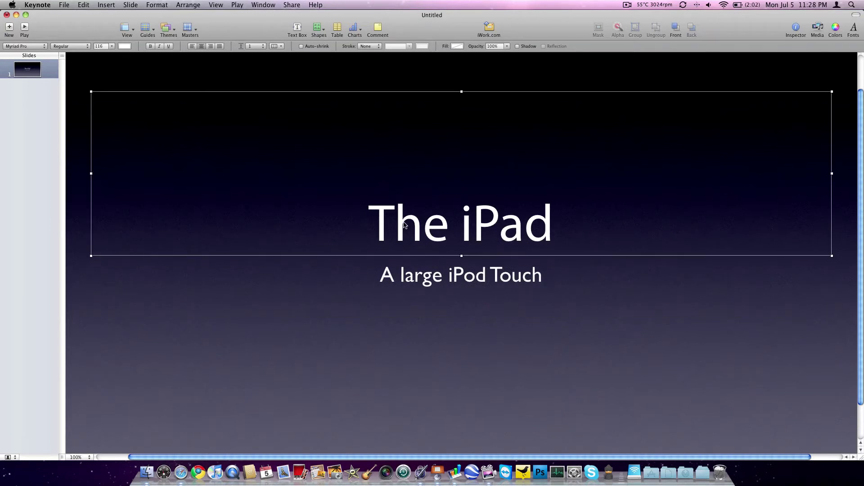
{"action": "left_click_drag", "start_coordinate": [403, 225], "coordinate": [339, 226]}
{"action": "mouse_move", "coordinate": [472, 225]}
{"action": "left_mouse_down"}
{"action": "mouse_move", "coordinate": [478, 210]}
{"action": "mouse_move", "coordinate": [468, 225]}
{"action": "left_mouse_up"}
Give the title a Blast build-in and a Lens Flare build-out.
{"action": "left_click", "coordinate": [794, 29]}
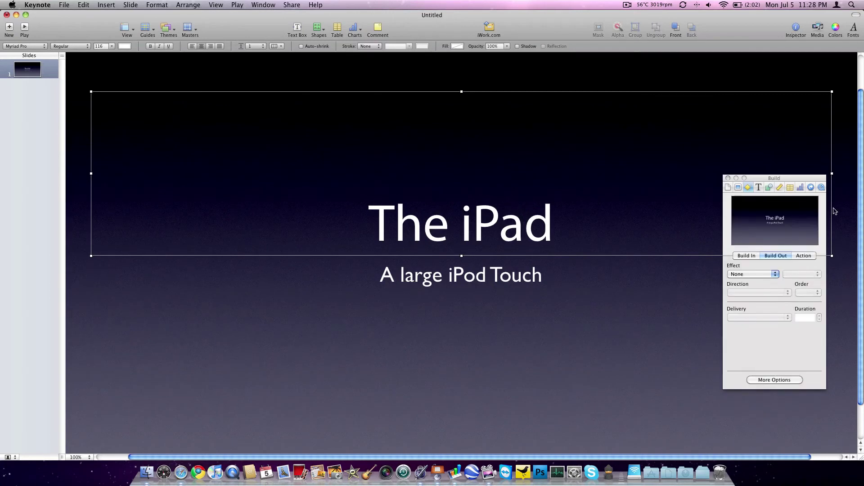
{"action": "left_click", "coordinate": [745, 256]}
{"action": "left_click", "coordinate": [752, 274]}
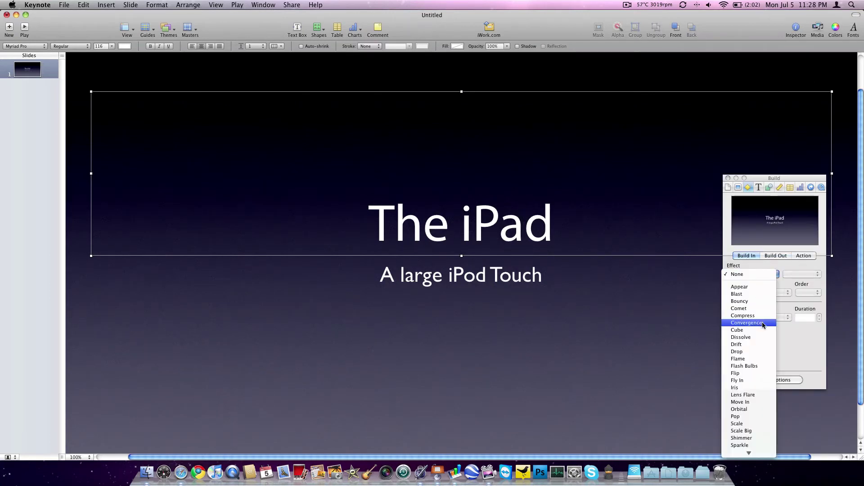
{"action": "left_click", "coordinate": [756, 294]}
{"action": "left_click", "coordinate": [773, 255]}
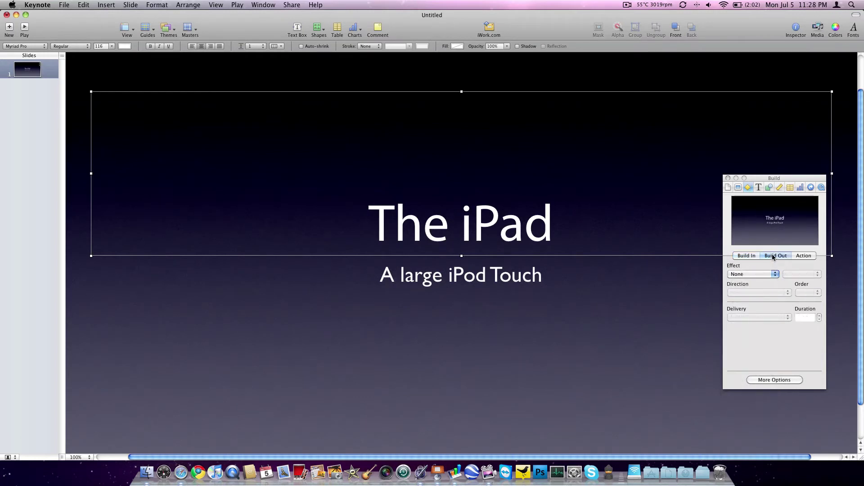
{"action": "left_click", "coordinate": [763, 276]}
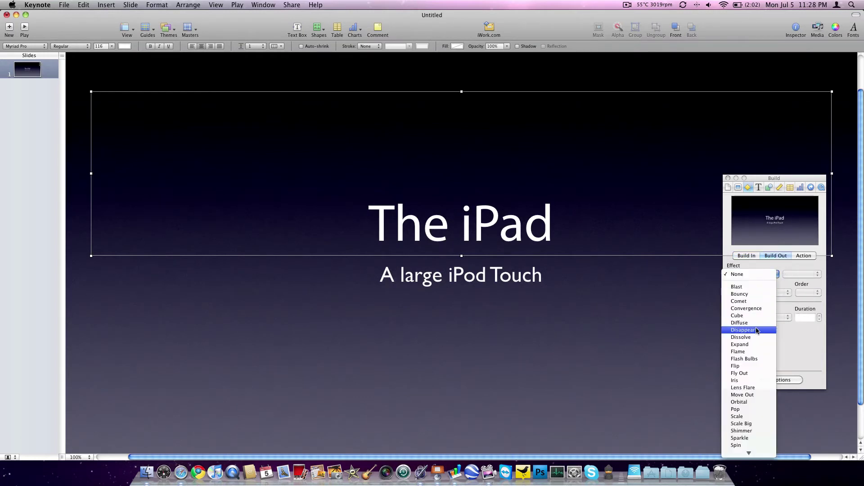
{"action": "left_click", "coordinate": [756, 387]}
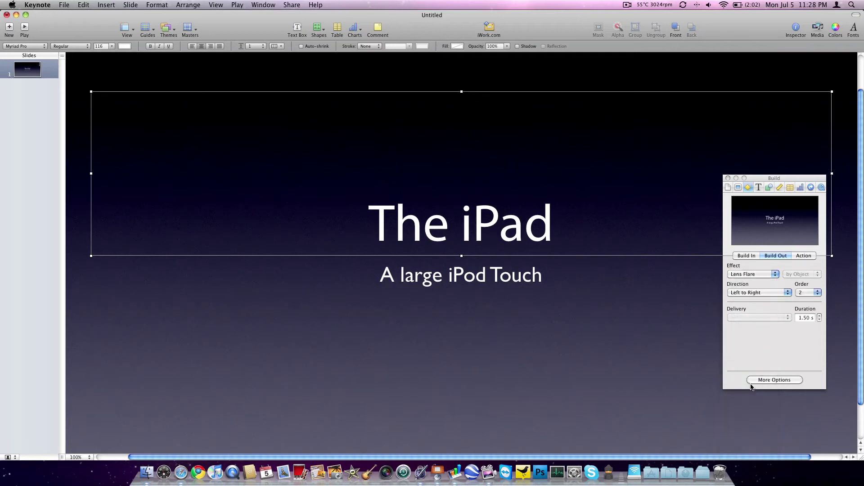
Give the subtitle a Diffuse build-out.
{"action": "key", "text": "Tab"}
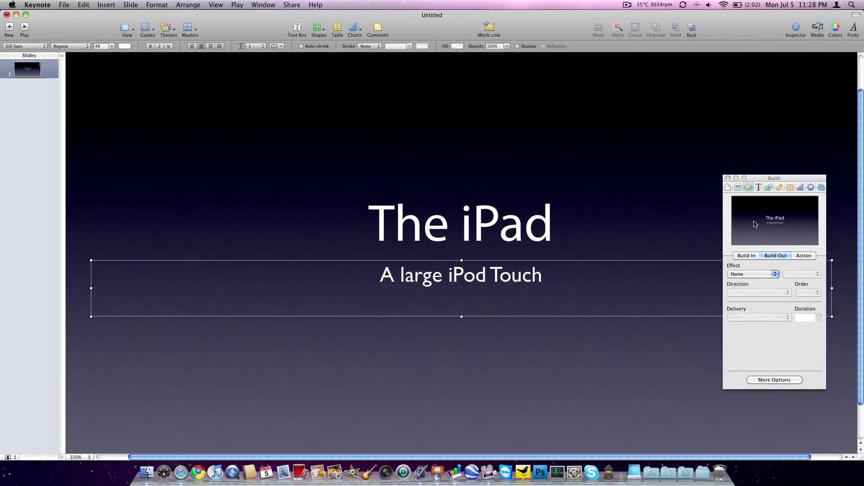
{"action": "left_click", "coordinate": [745, 255]}
{"action": "left_click", "coordinate": [749, 274]}
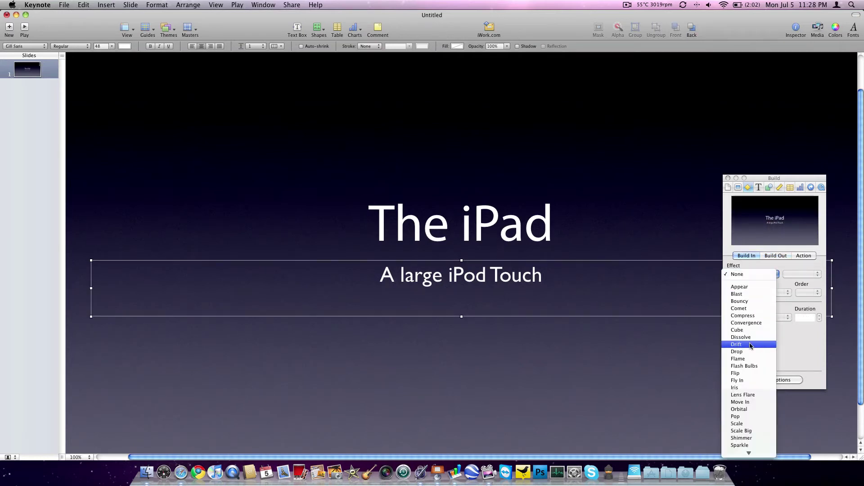
{"action": "left_click", "coordinate": [766, 254]}
{"action": "left_click", "coordinate": [766, 255]}
{"action": "left_click", "coordinate": [762, 273]}
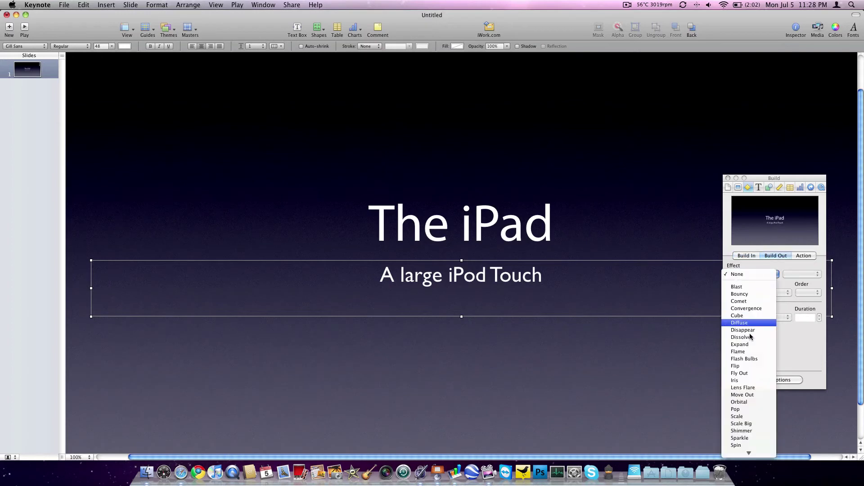
{"action": "left_click", "coordinate": [750, 325]}
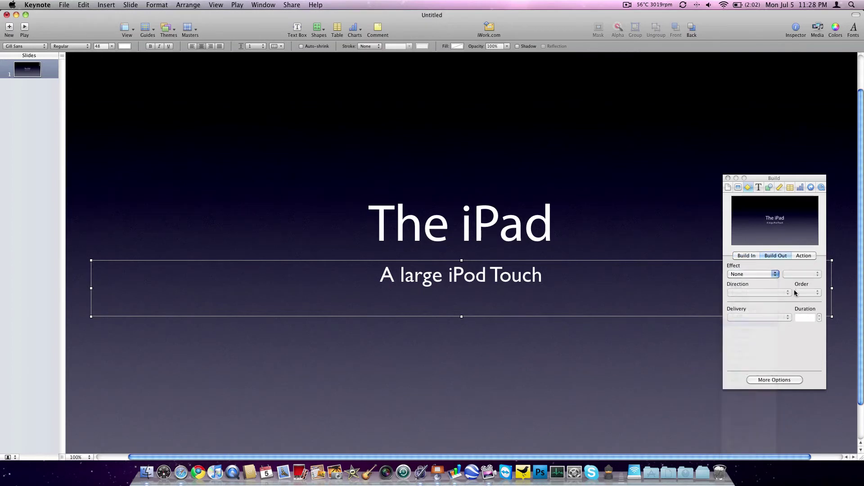
{"action": "left_click", "coordinate": [804, 255]}
Add a 1.00 s Move action shifting the subtitle rightward, then show the Slide inspector.
{"action": "left_click", "coordinate": [760, 273]}
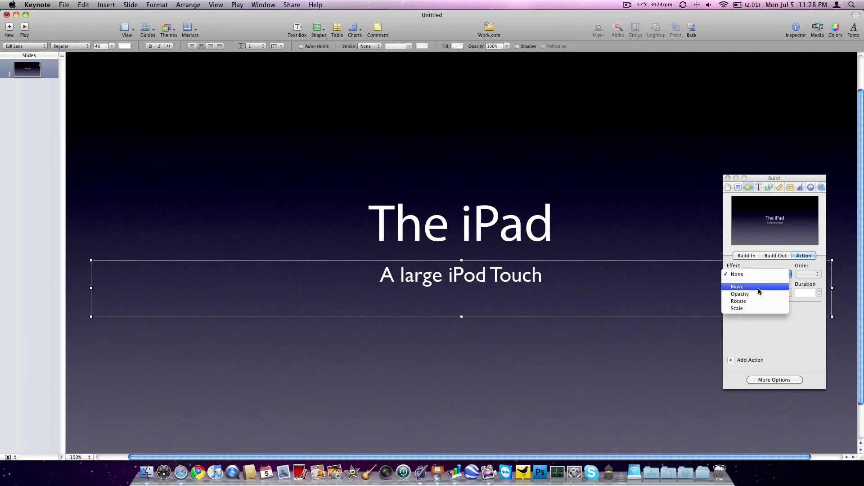
{"action": "left_click", "coordinate": [758, 288]}
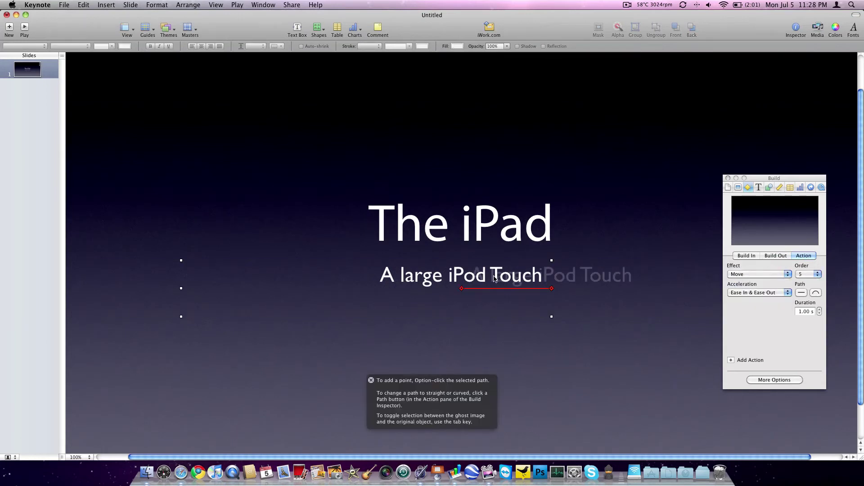
{"action": "left_click_drag", "start_coordinate": [494, 278], "coordinate": [556, 277]}
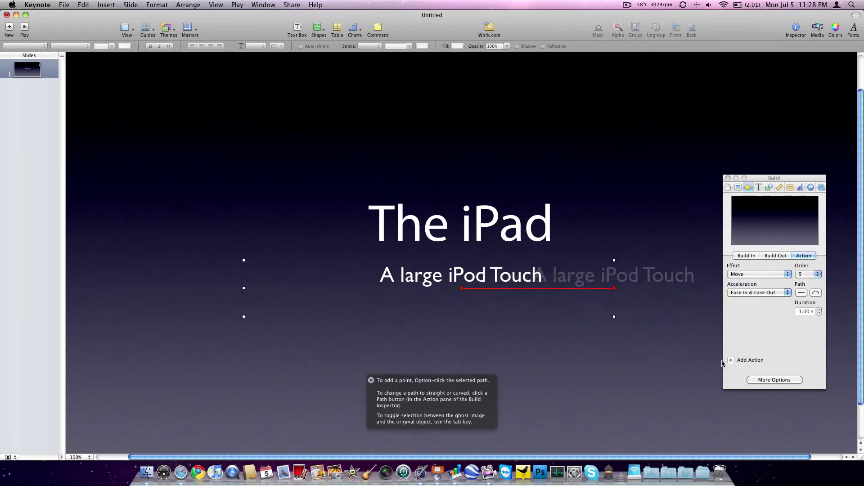
{"action": "left_click", "coordinate": [727, 187]}
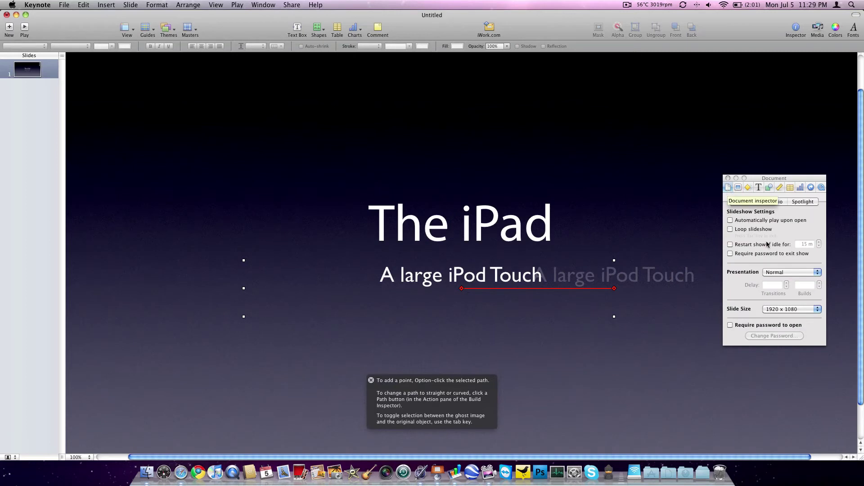
{"action": "left_click", "coordinate": [738, 187]}
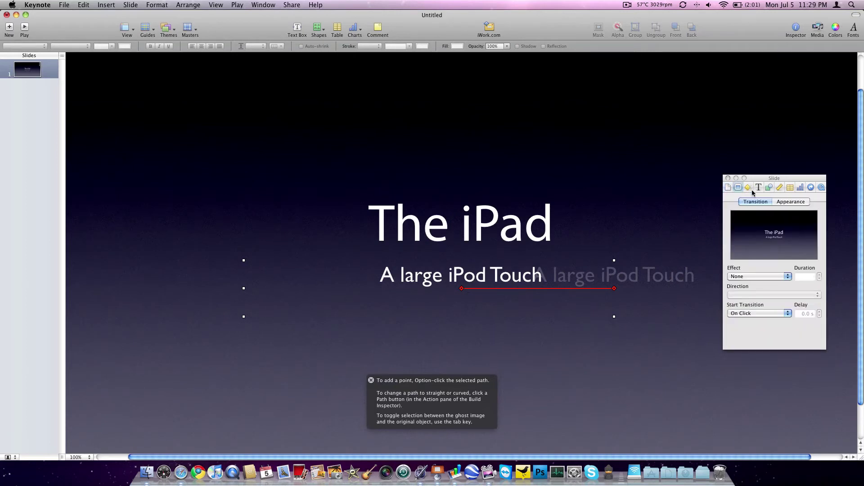
Set the first slide's transition effect to Shimmer.
{"action": "left_click", "coordinate": [794, 203]}
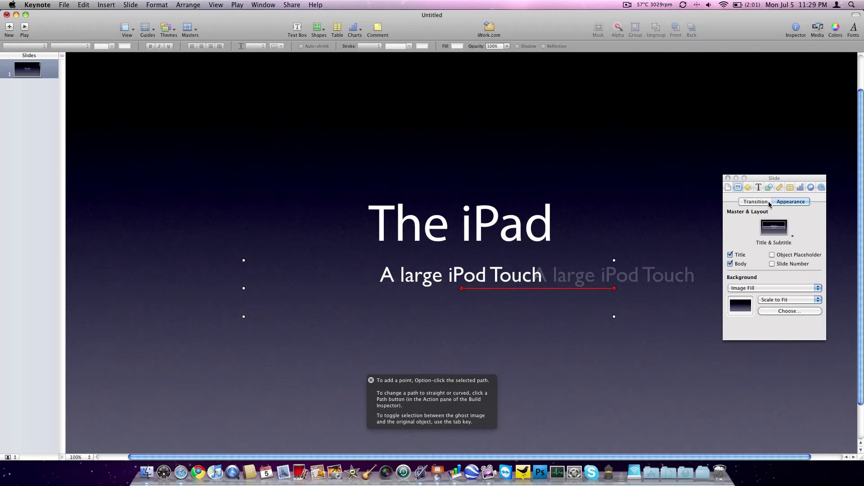
{"action": "left_click", "coordinate": [756, 201]}
{"action": "left_click", "coordinate": [771, 276]}
{"action": "left_click", "coordinate": [762, 348]}
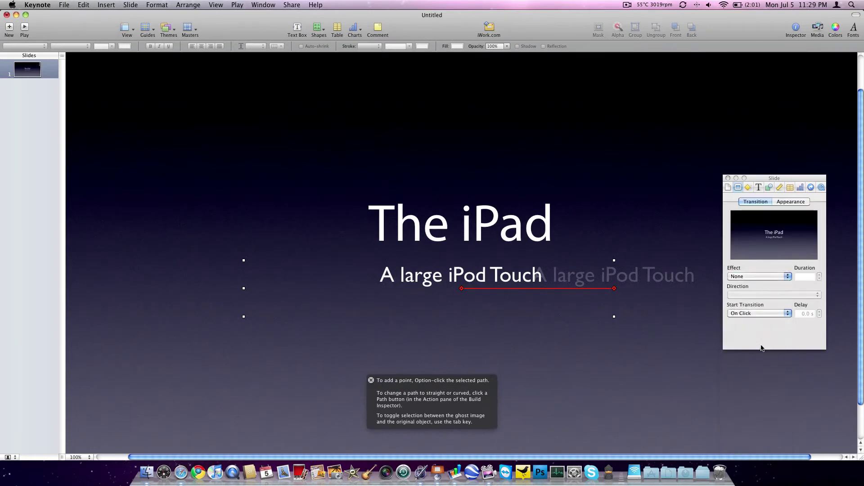
{"action": "left_click", "coordinate": [751, 278]}
{"action": "left_click", "coordinate": [750, 364]}
Close the Inspector and mark slide 1 as a skipped slide.
{"action": "left_click", "coordinate": [728, 178]}
{"action": "left_click", "coordinate": [353, 187]}
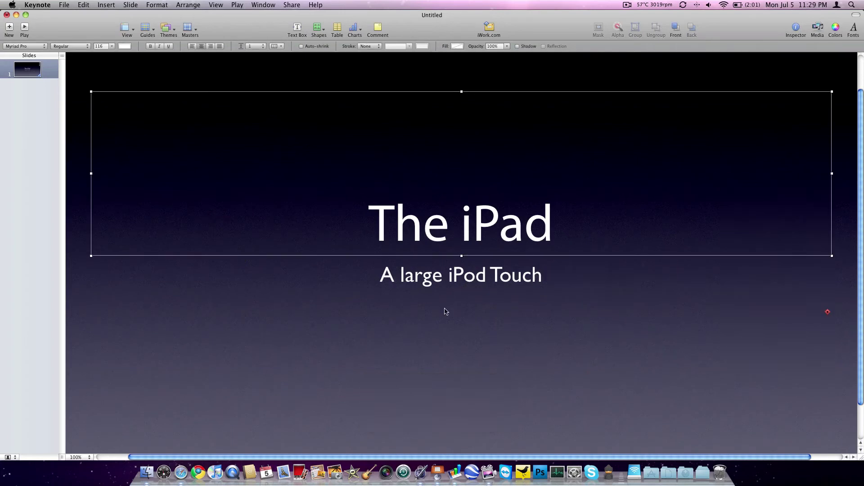
{"action": "right_click", "coordinate": [31, 137]}
{"action": "left_click", "coordinate": [36, 143]}
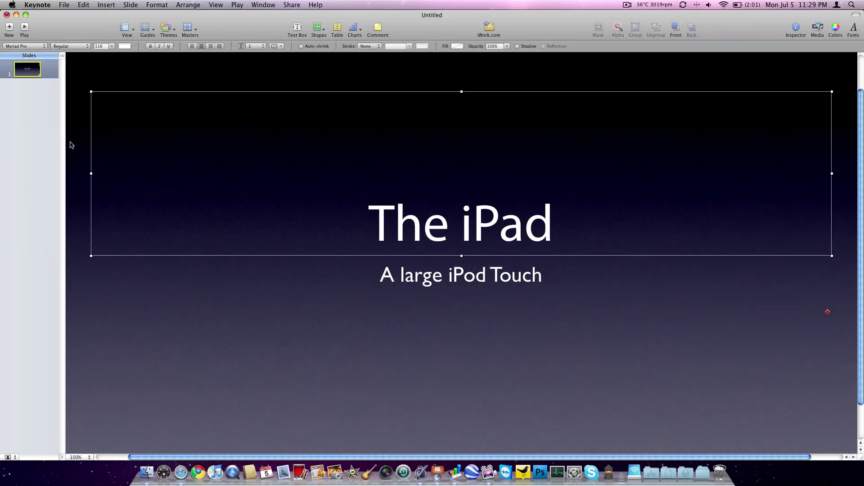
Restore slide 1 to the show and add a new second slide.
{"action": "key", "text": "super+z"}
{"action": "right_click", "coordinate": [33, 126]}
{"action": "left_click", "coordinate": [46, 131]}
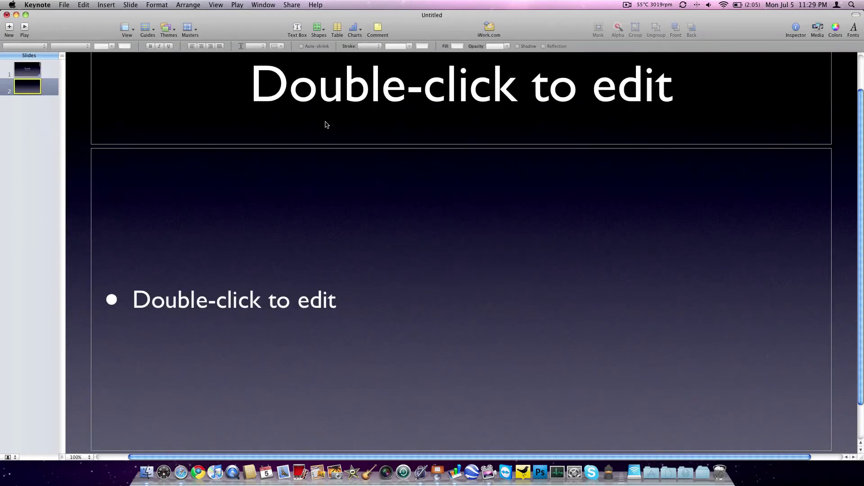
Title the new slide 'iPhone 4'.
{"action": "double_click", "coordinate": [369, 85]}
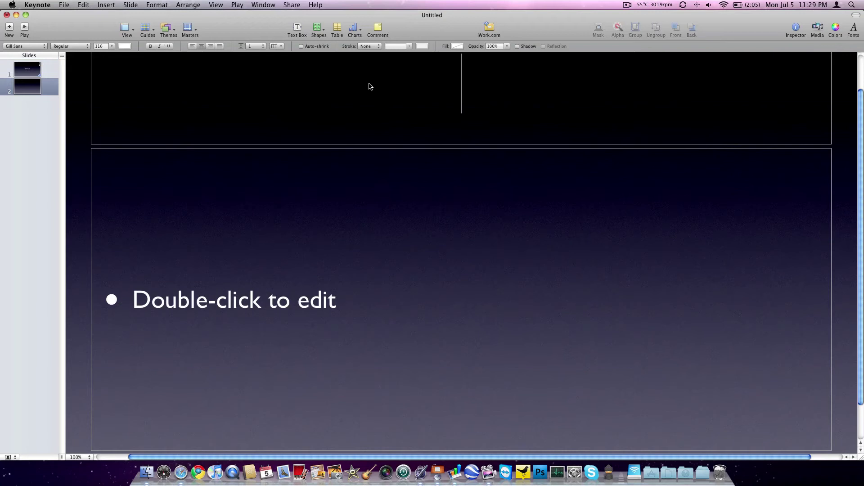
{"action": "type", "text": "iPHon"}
{"action": "key", "text": "BackSpace"}
{"action": "key", "text": "BackSpace"}
{"action": "key", "text": "BackSpace"}
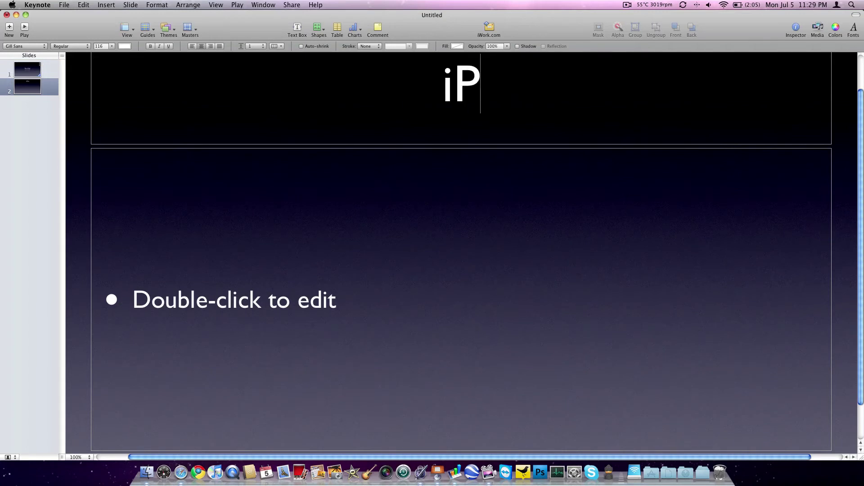
{"action": "type", "text": "hone 4"}
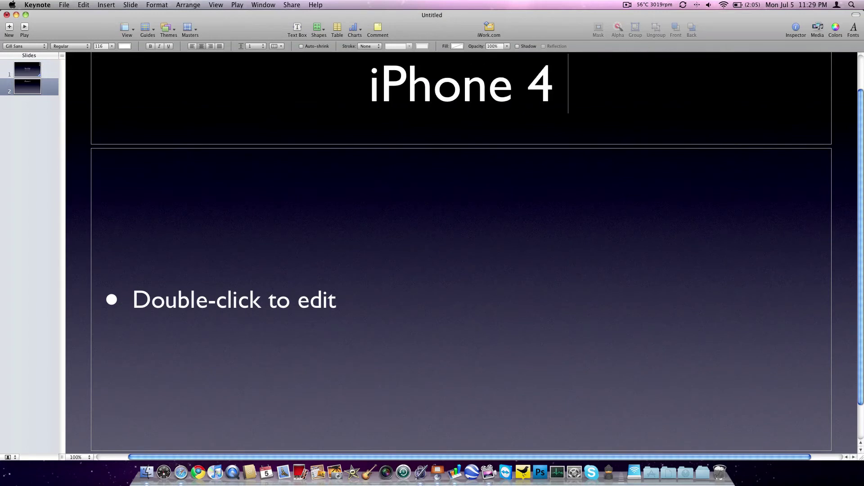
Enter the first bullet 'iPHone 3Gs', then go back to slide 1.
{"action": "left_click", "coordinate": [407, 214]}
{"action": "type", "text": "iPHone "}
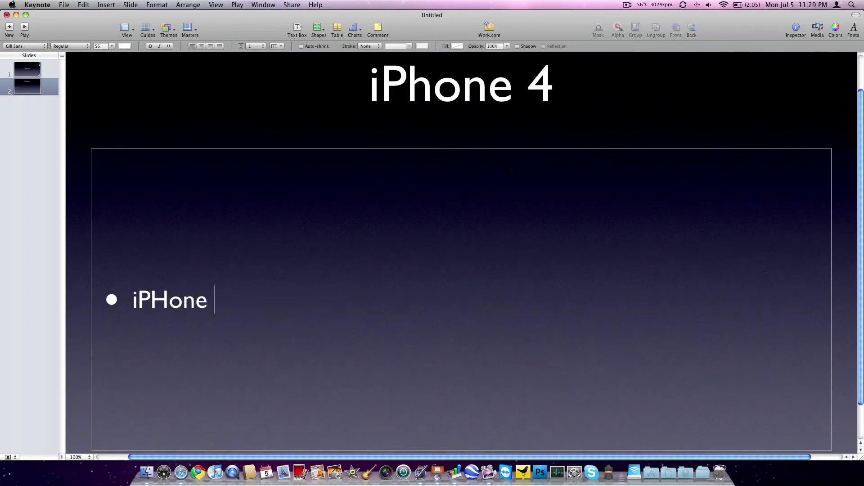
{"action": "type", "text": "3Gs"}
{"action": "left_click", "coordinate": [393, 137]}
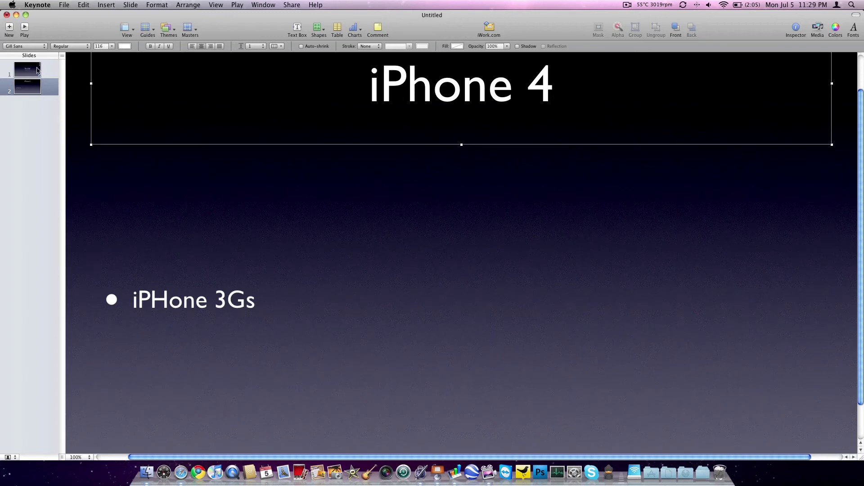
{"action": "left_click", "coordinate": [38, 70]}
Change slide 1's transition from Shimmer to Mosaic, then Doorway, and close the Inspector.
{"action": "left_click", "coordinate": [794, 30]}
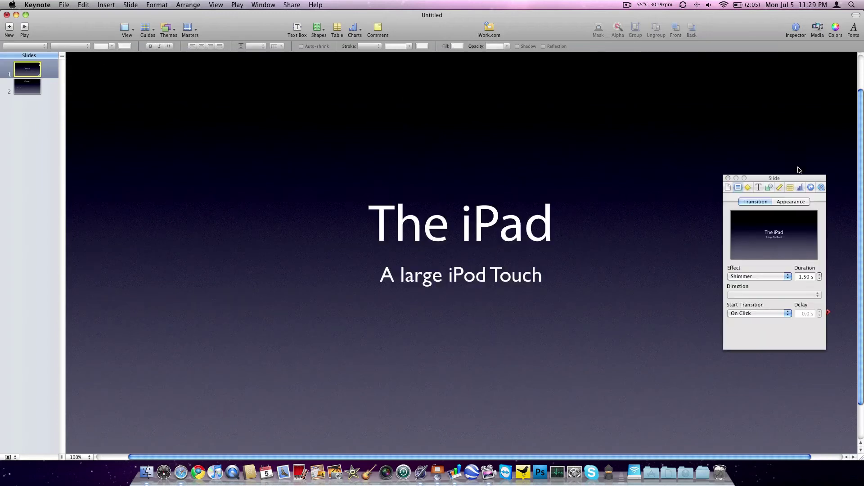
{"action": "left_click", "coordinate": [767, 275]}
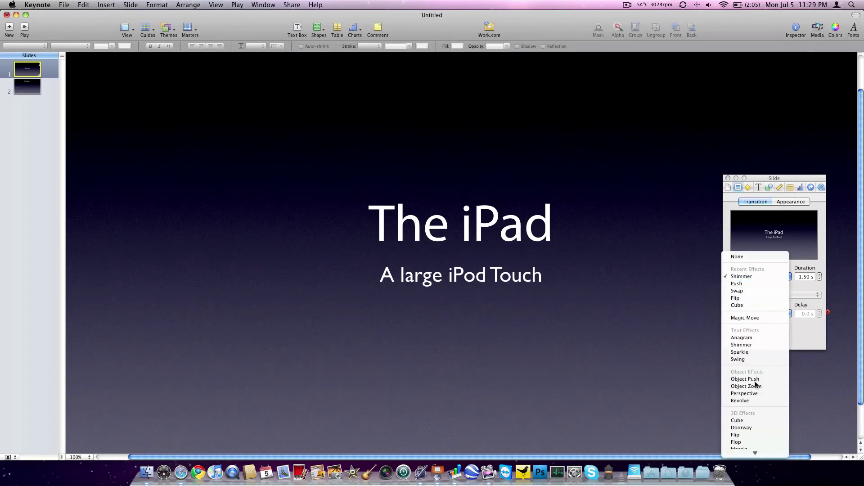
{"action": "scroll", "coordinate": [756, 435], "scroll_direction": "down", "scroll_amount": 2}
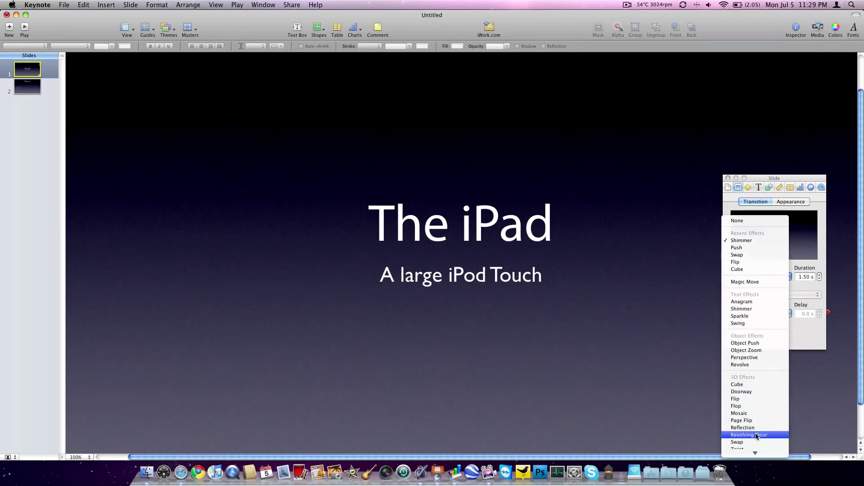
{"action": "scroll", "coordinate": [756, 430], "scroll_direction": "down", "scroll_amount": 3}
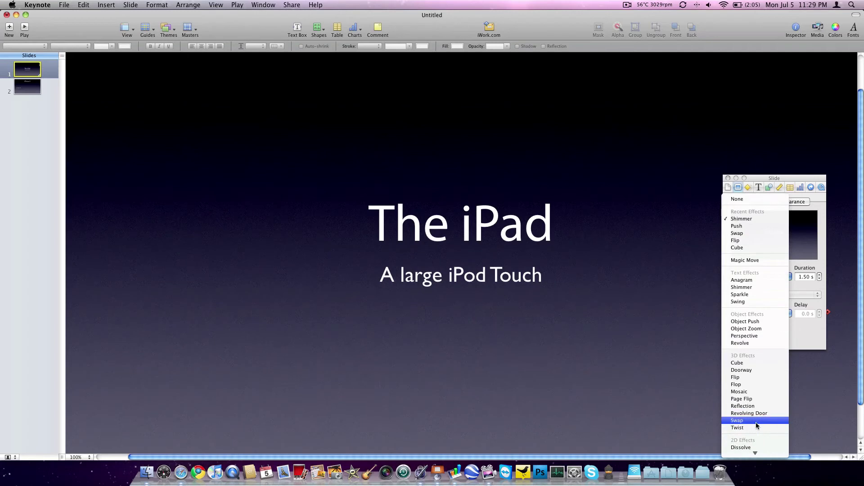
{"action": "left_click", "coordinate": [755, 391]}
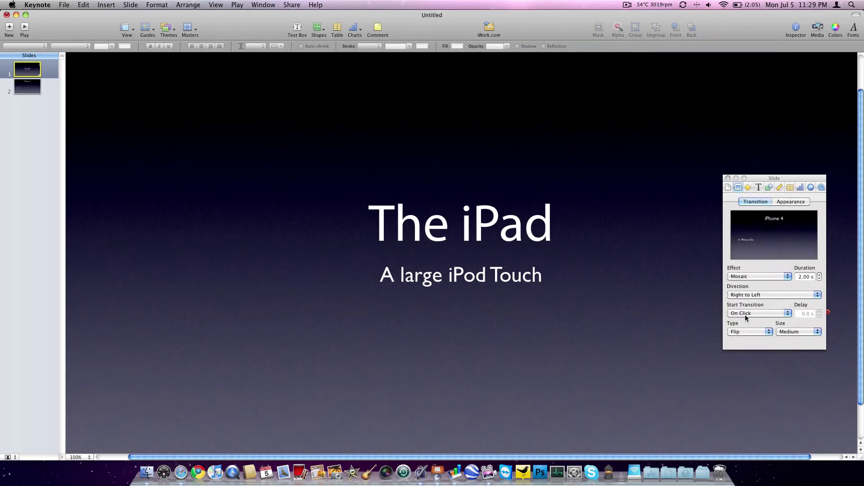
{"action": "left_click", "coordinate": [750, 277]}
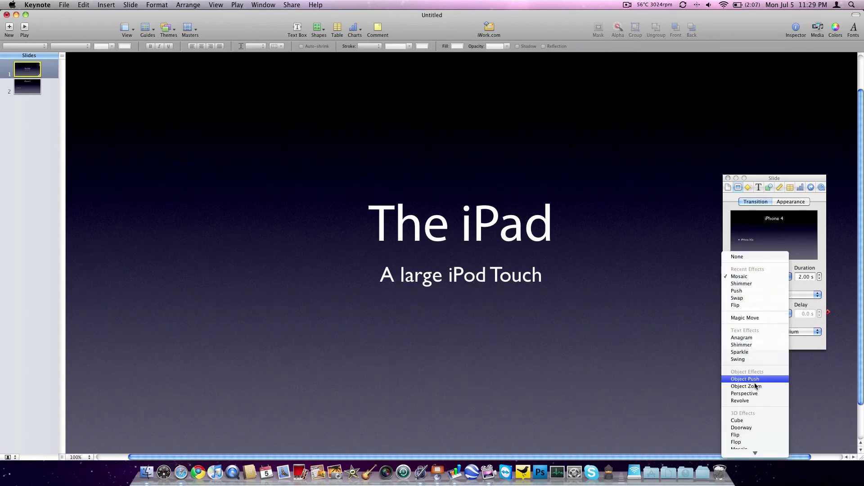
{"action": "left_click", "coordinate": [755, 427]}
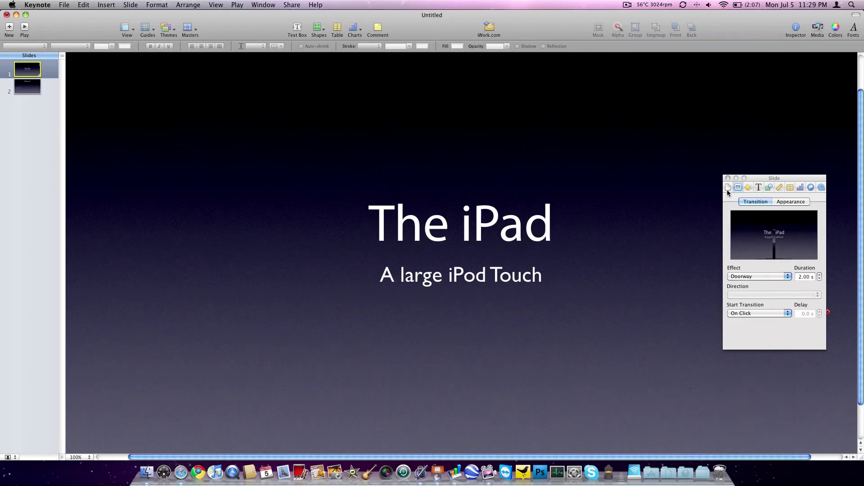
{"action": "left_click", "coordinate": [727, 178]}
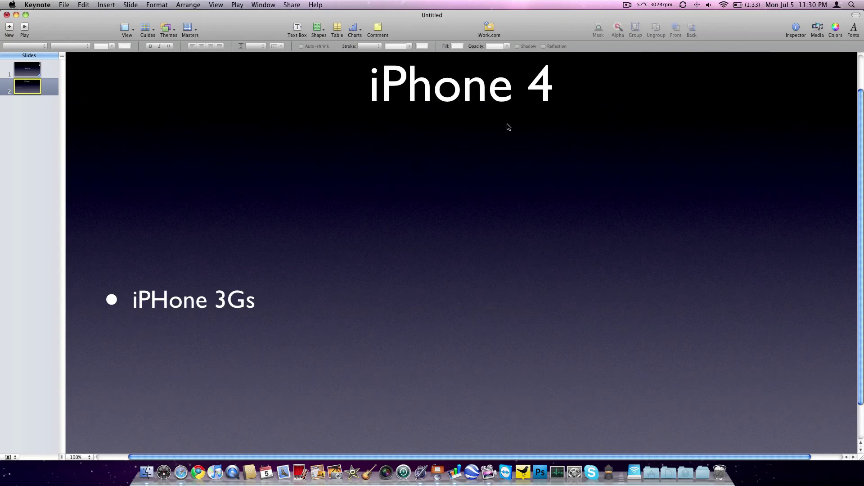
Add a text box to the slide, then discard it empty.
{"action": "left_click", "coordinate": [303, 32]}
{"action": "left_click", "coordinate": [474, 282]}
{"action": "left_click", "coordinate": [468, 261]}
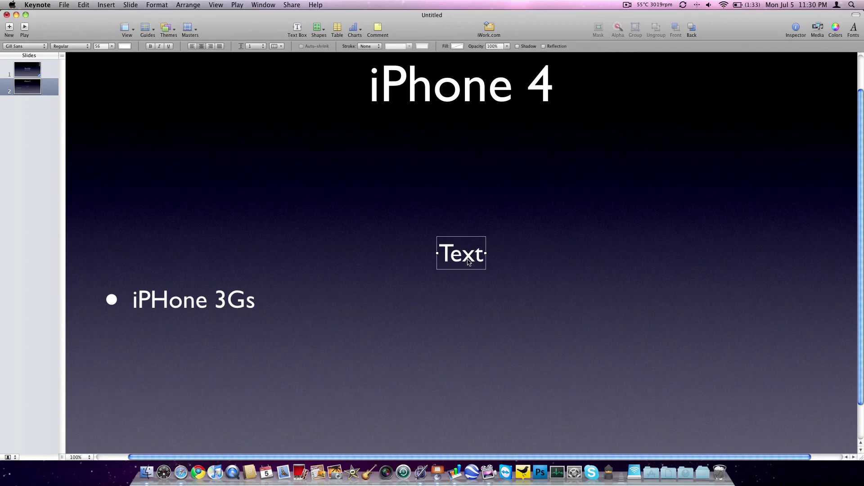
{"action": "left_click", "coordinate": [433, 228]}
Insert a 3x3 table, move it centre-left, then delete it.
{"action": "left_click", "coordinate": [317, 30]}
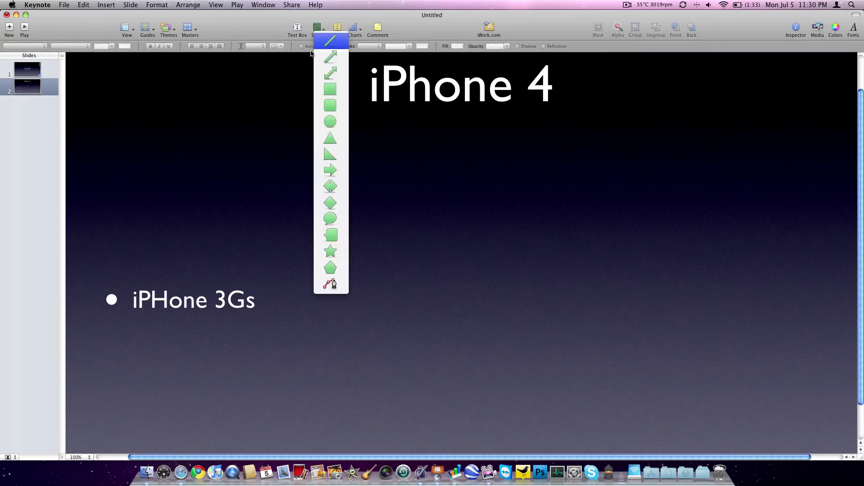
{"action": "left_click", "coordinate": [337, 28]}
{"action": "left_click", "coordinate": [337, 28]}
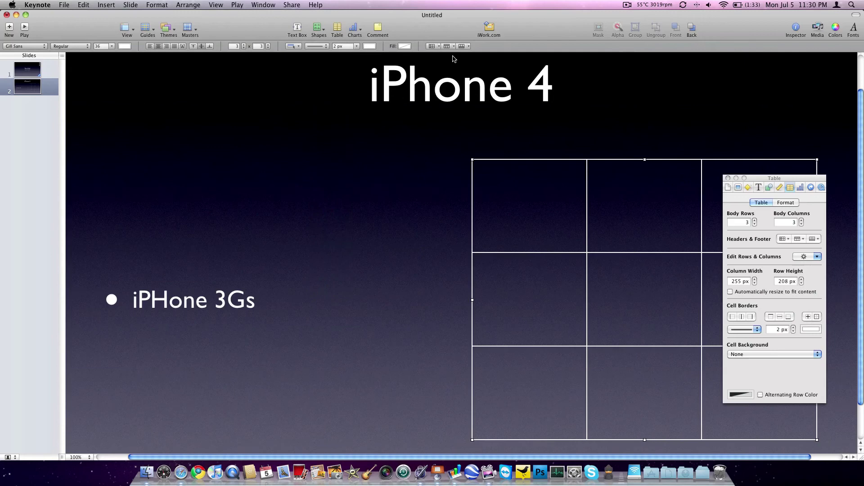
{"action": "left_click_drag", "start_coordinate": [610, 223], "coordinate": [381, 194]}
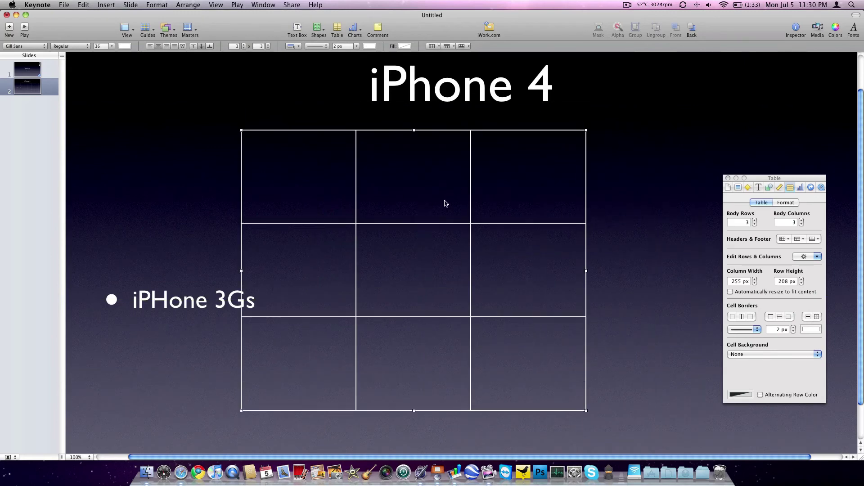
{"action": "key", "text": "Delete"}
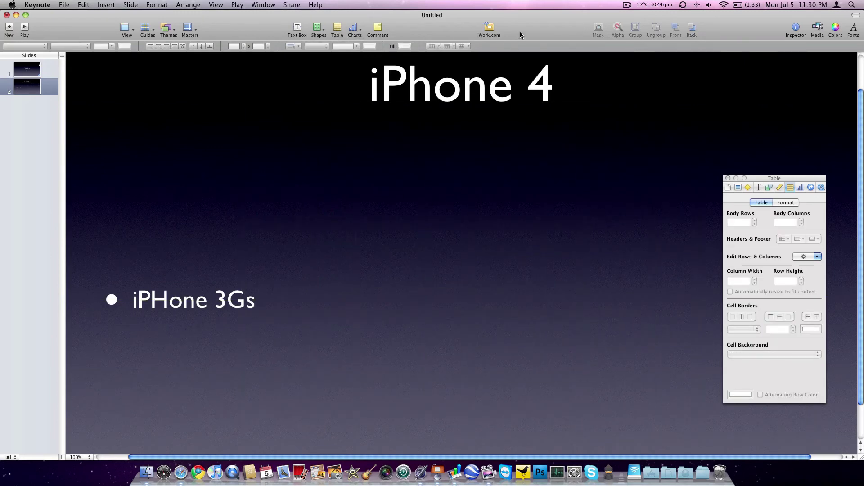
Restyle the deck with the red Sedona theme.
{"action": "left_click", "coordinate": [164, 28]}
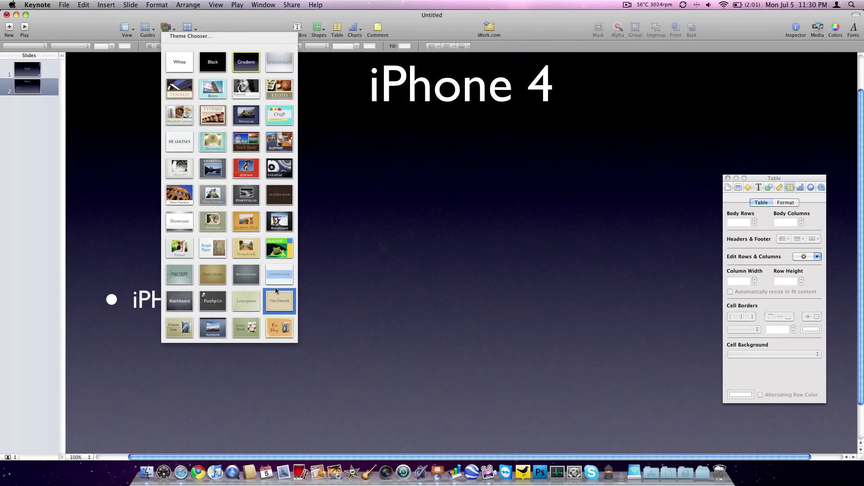
{"action": "left_click", "coordinate": [246, 171]}
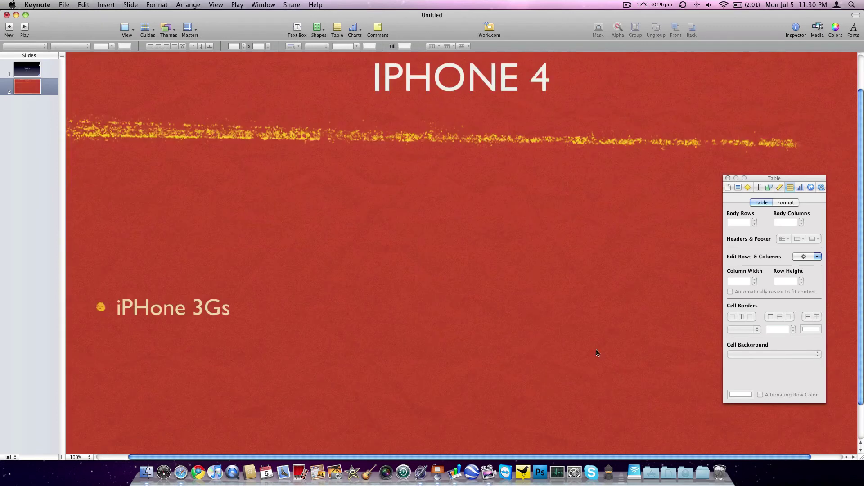
{"action": "left_click", "coordinate": [439, 95]}
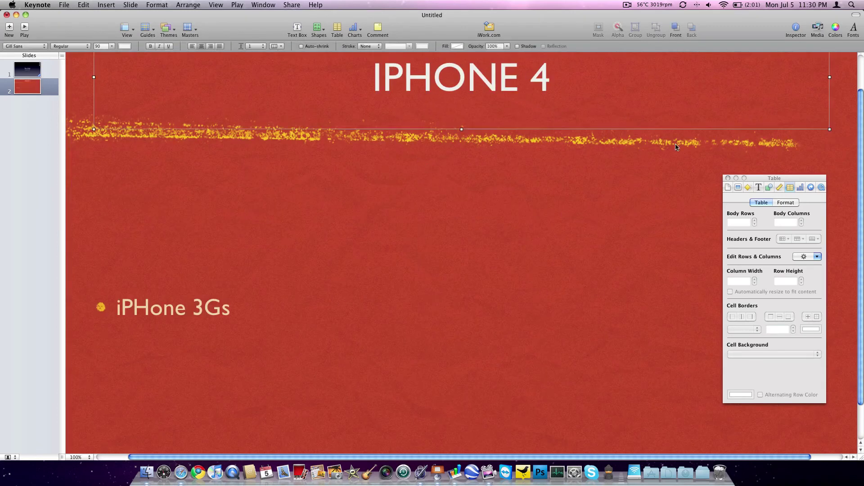
{"action": "left_click", "coordinate": [589, 164]}
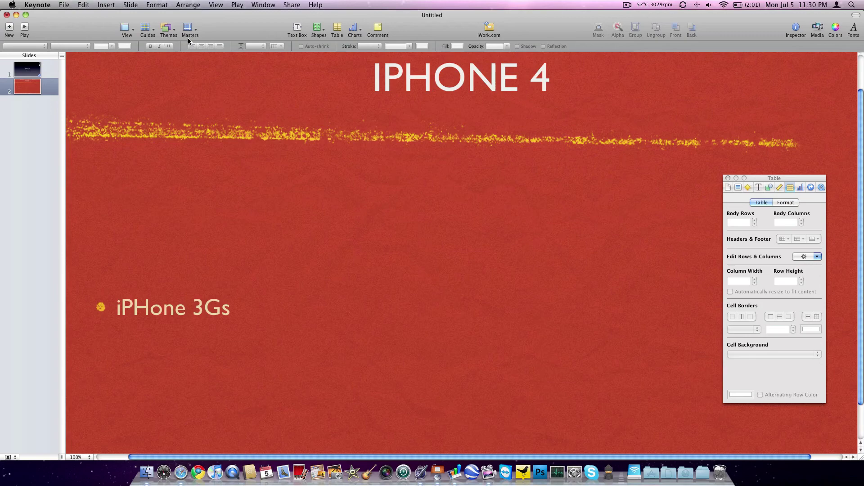
Switch the deck to a plain white theme and quit Keynote, bringing up the save prompt.
{"action": "left_click", "coordinate": [166, 28]}
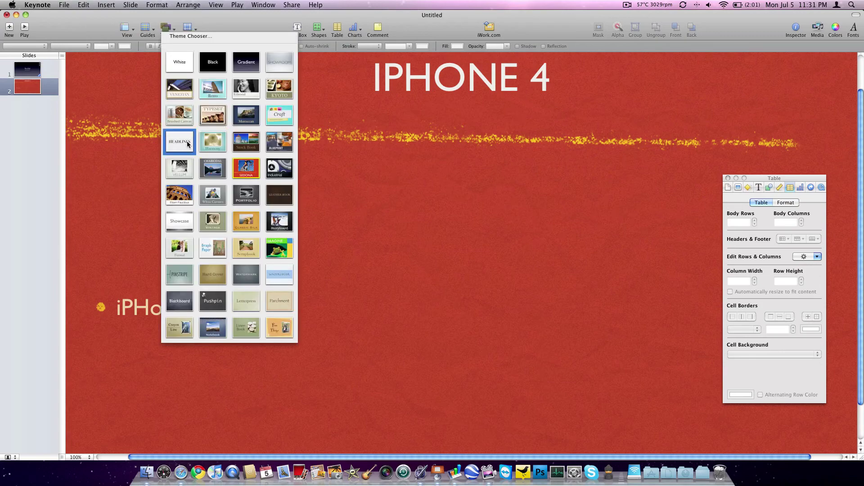
{"action": "left_click", "coordinate": [182, 201]}
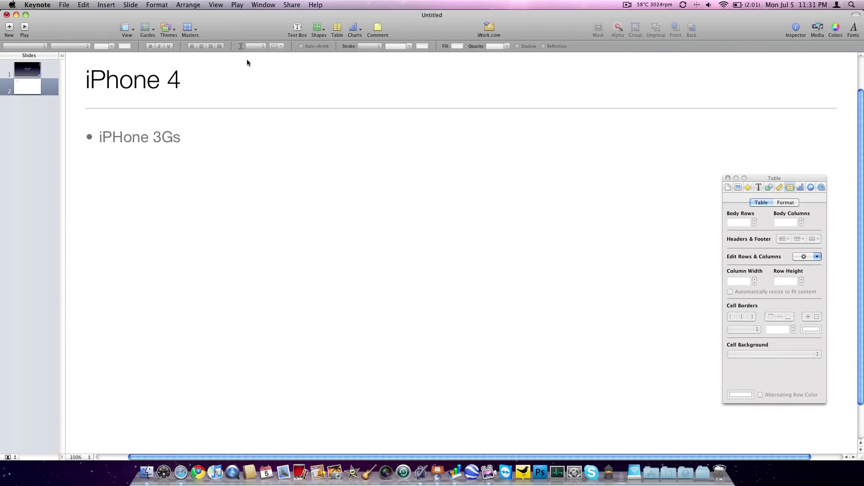
{"action": "left_click", "coordinate": [194, 83]}
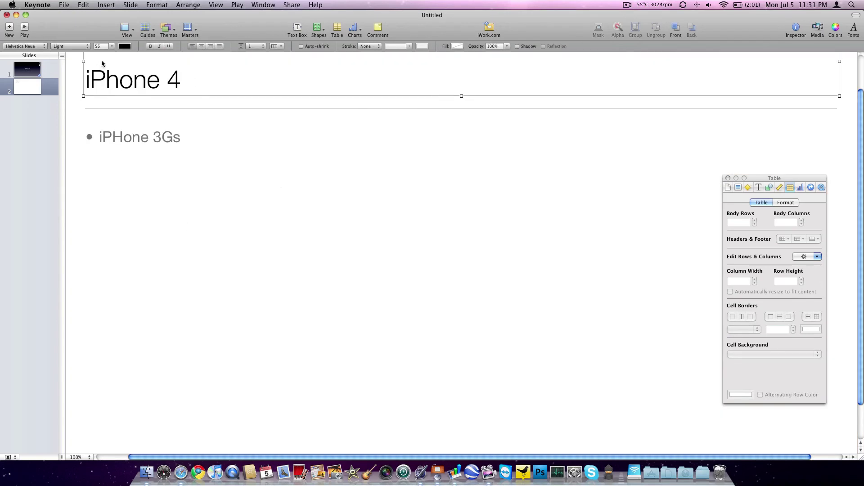
{"action": "key", "text": "super+q"}
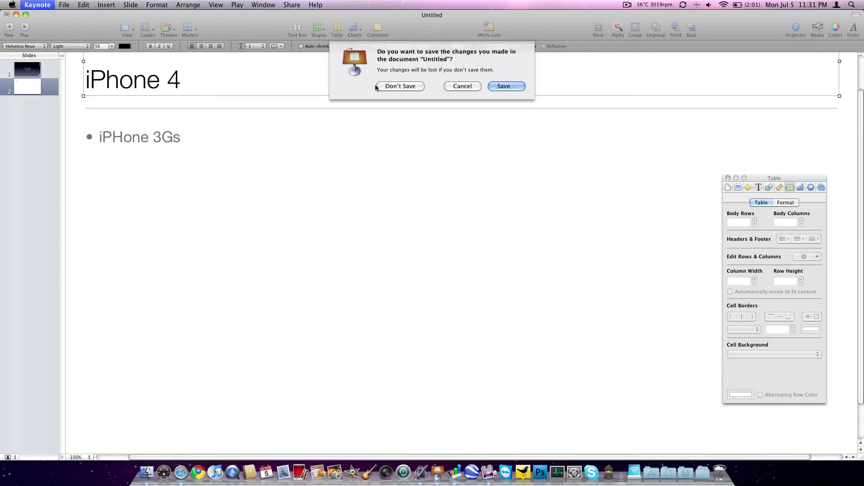
Choose Don't Save so Keynote quits without keeping the presentation.
{"action": "left_click", "coordinate": [401, 86]}
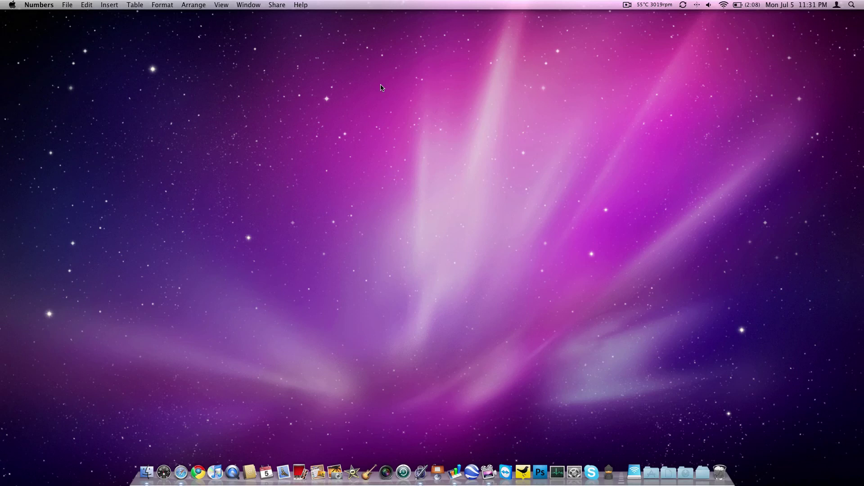
Relaunch Keynote, preview White and Black, then create a 1920 x 1080 Kyoto-theme presentation.
{"action": "left_click", "coordinate": [437, 465]}
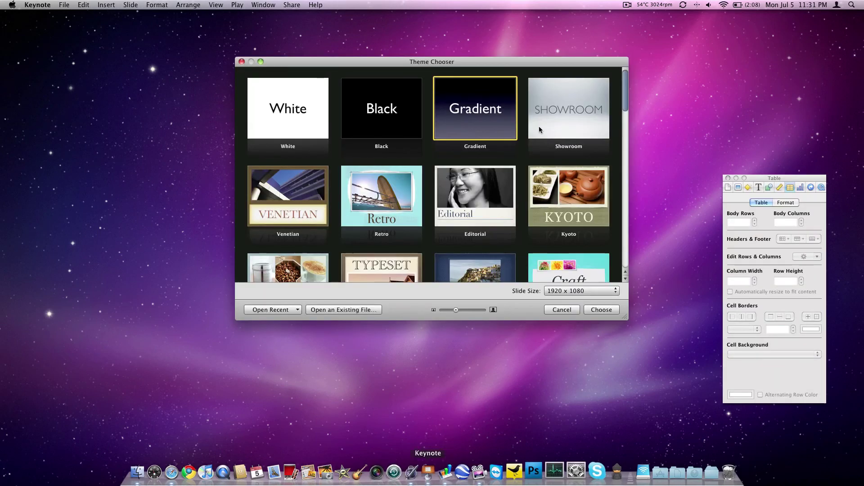
{"action": "left_click", "coordinate": [296, 130]}
{"action": "left_click", "coordinate": [400, 130]}
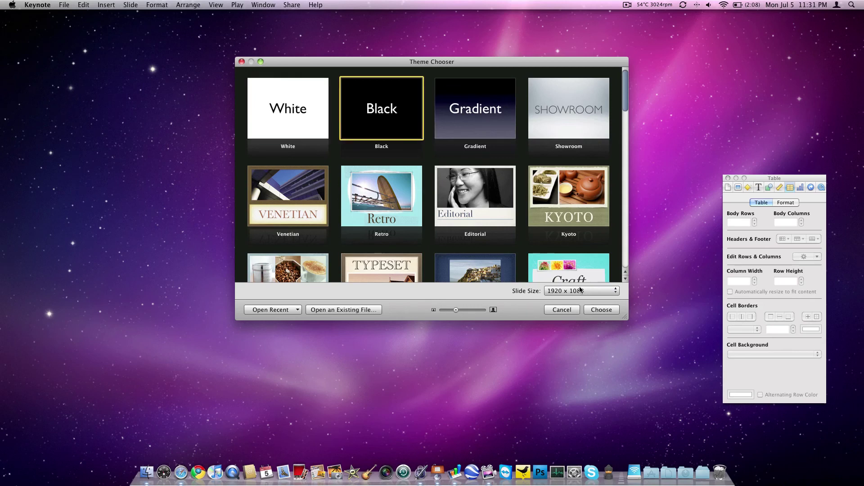
{"action": "left_click", "coordinate": [566, 235]}
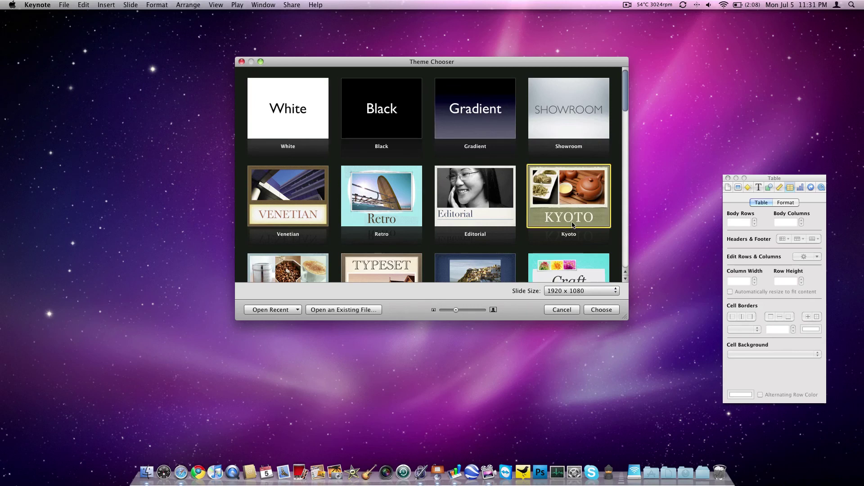
{"action": "left_click", "coordinate": [602, 310]}
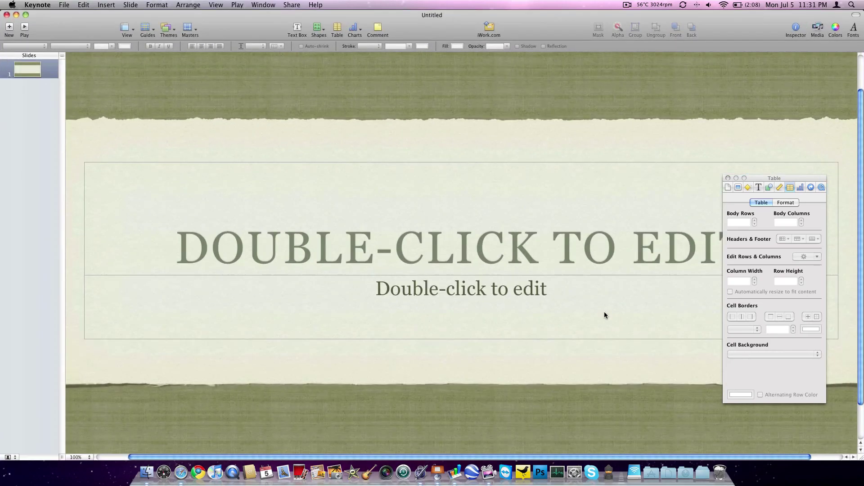
Scroll over the Kyoto title slide, then hide Keynote to leave the bare desktop.
{"action": "scroll", "coordinate": [583, 311], "scroll_direction": "down", "scroll_amount": 2}
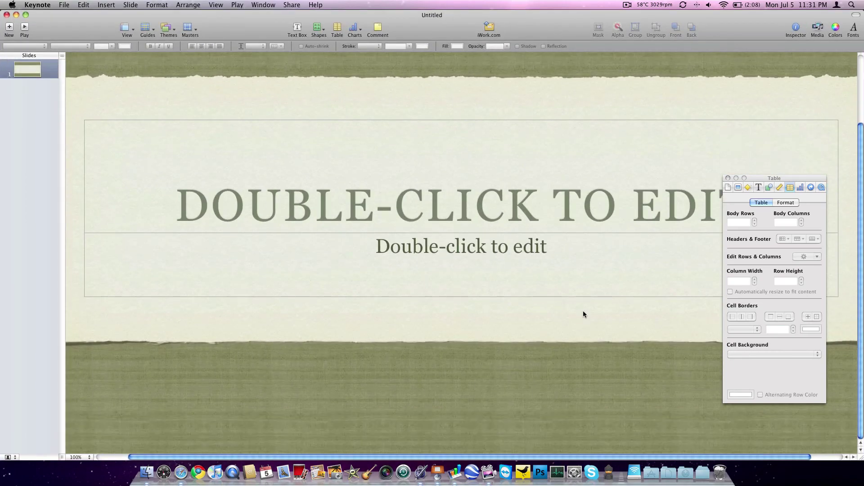
{"action": "scroll", "coordinate": [582, 306], "scroll_direction": "up", "scroll_amount": 4}
{"action": "key", "text": "super+h"}
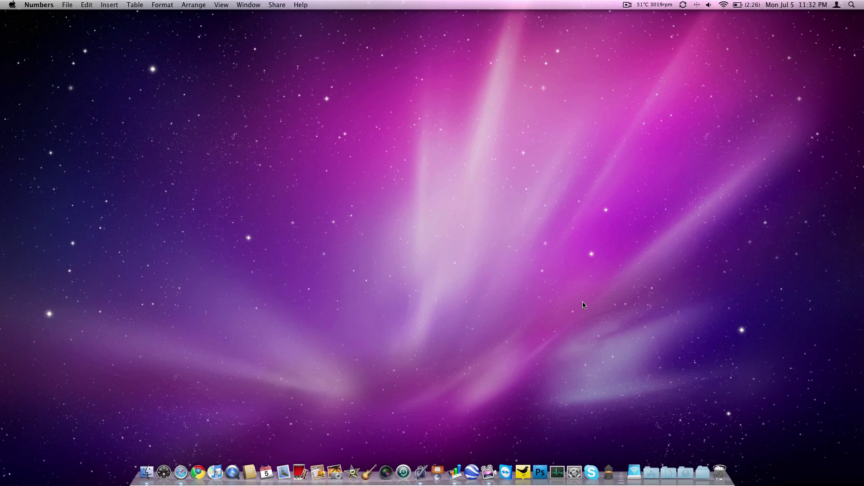
Switch to Pages as the frontmost app and open the ScreenFlow menu-bar item.
{"action": "key", "text": "super+Tab"}
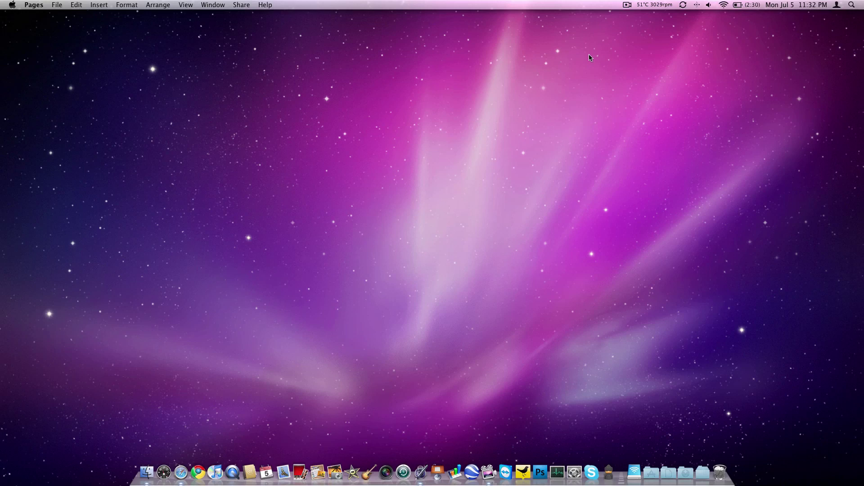
{"action": "left_click", "coordinate": [626, 5]}
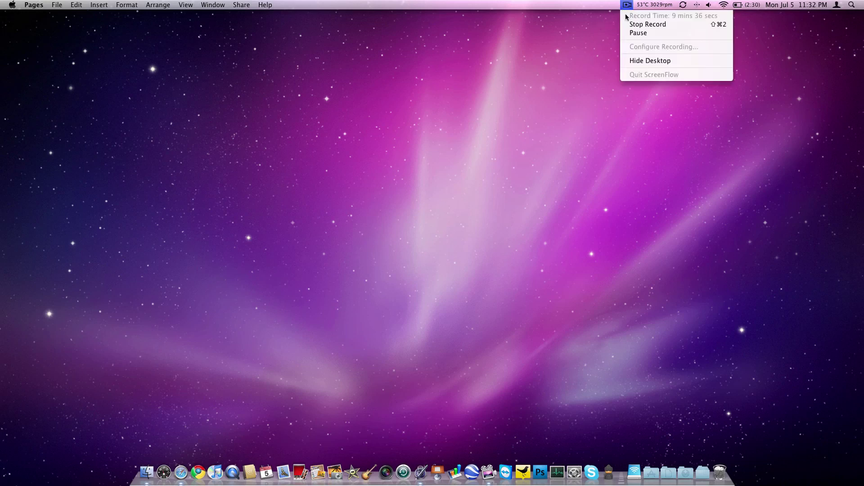